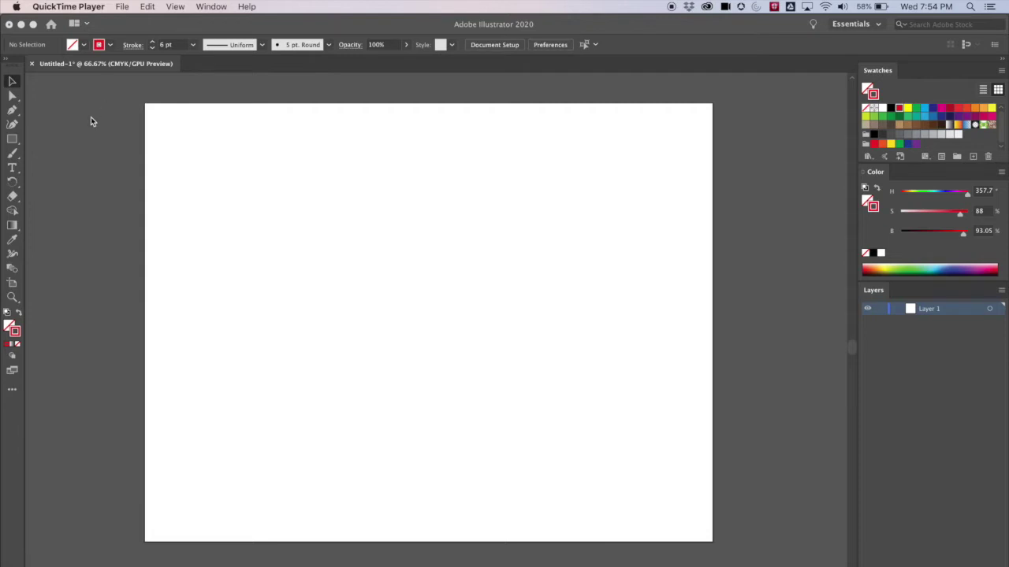
Draw a rectangle about 289 by 154 pt in the upper-left part of the artboard and fill it with green.
click(15, 142)
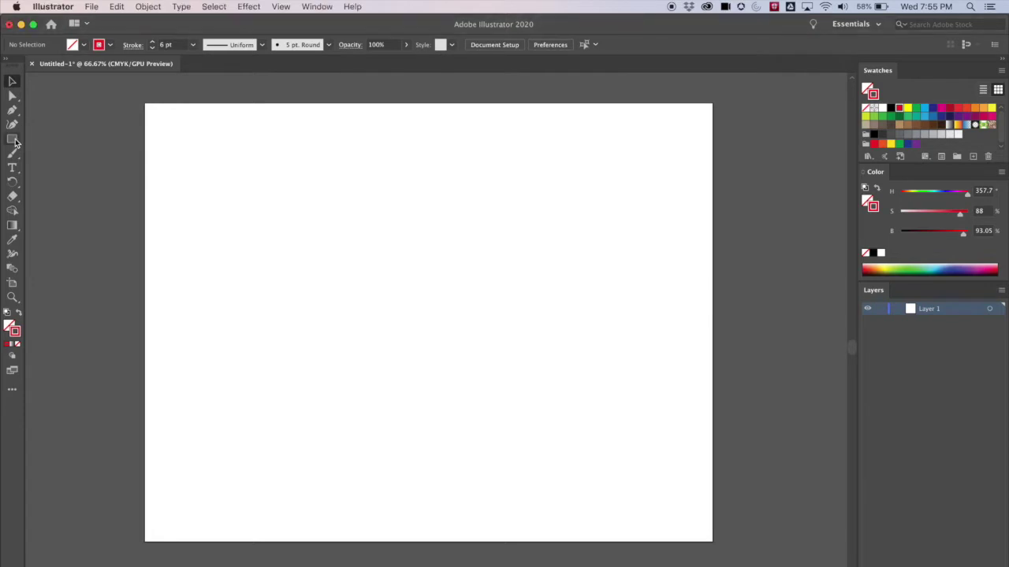
click(13, 139)
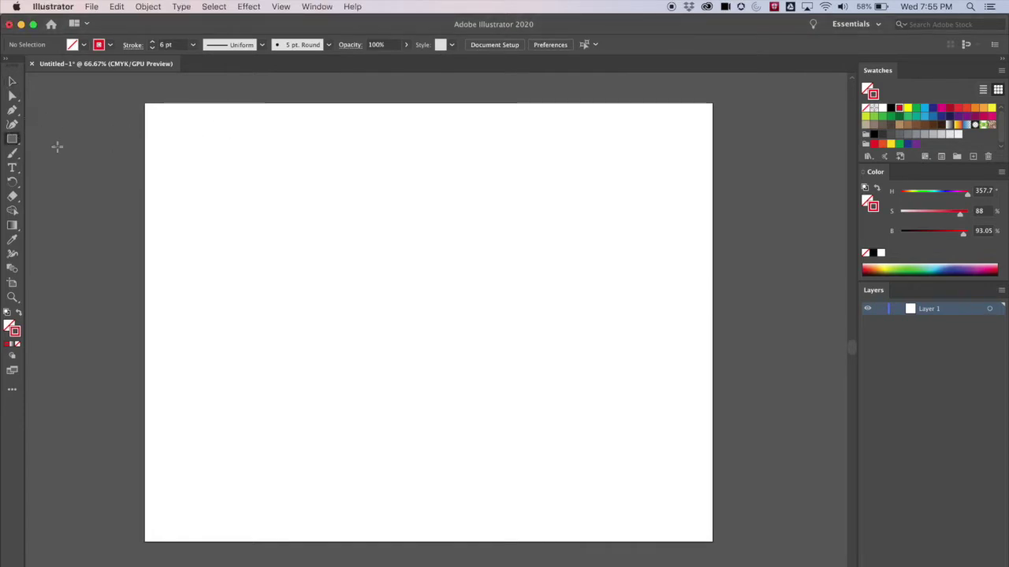
mouse_move(207, 175)
mouse_down()
mouse_move(408, 299)
mouse_move(414, 286)
mouse_up()
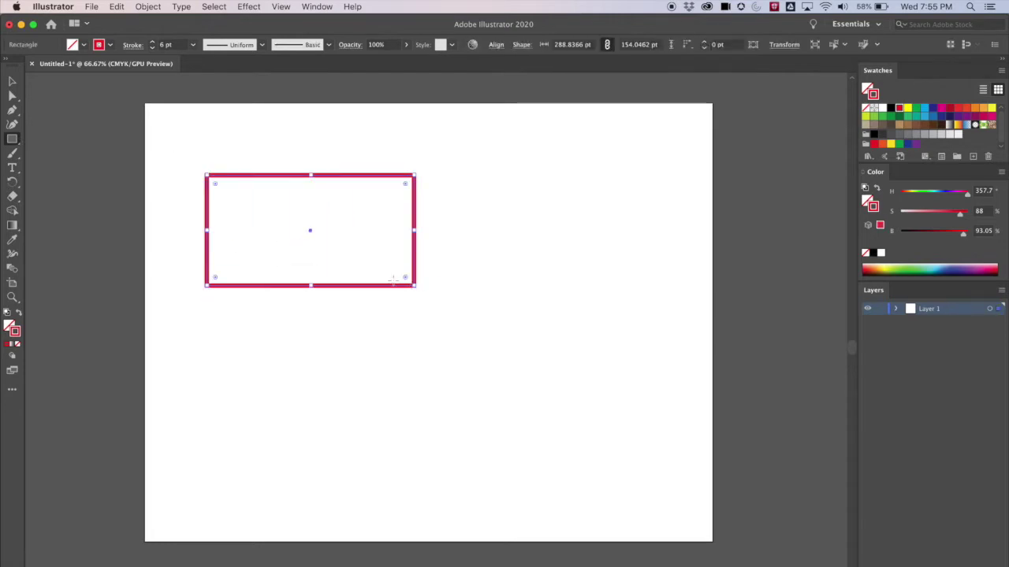
click(84, 45)
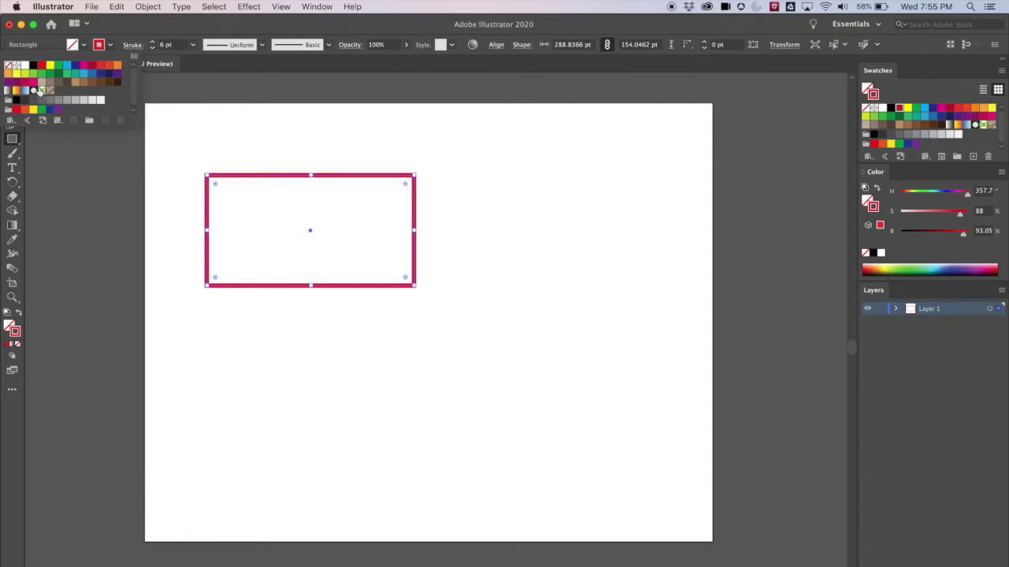
click(57, 69)
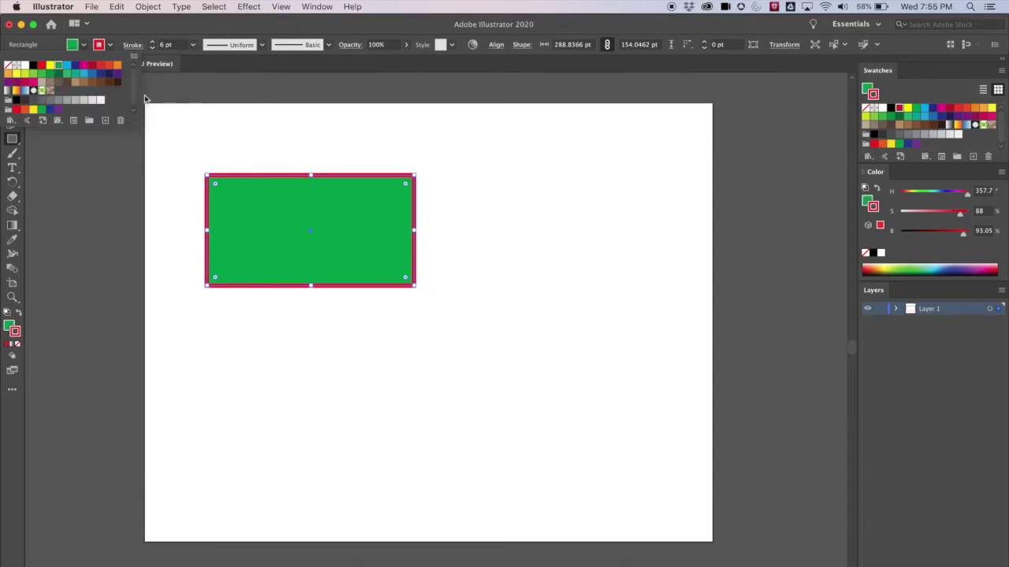
click(241, 28)
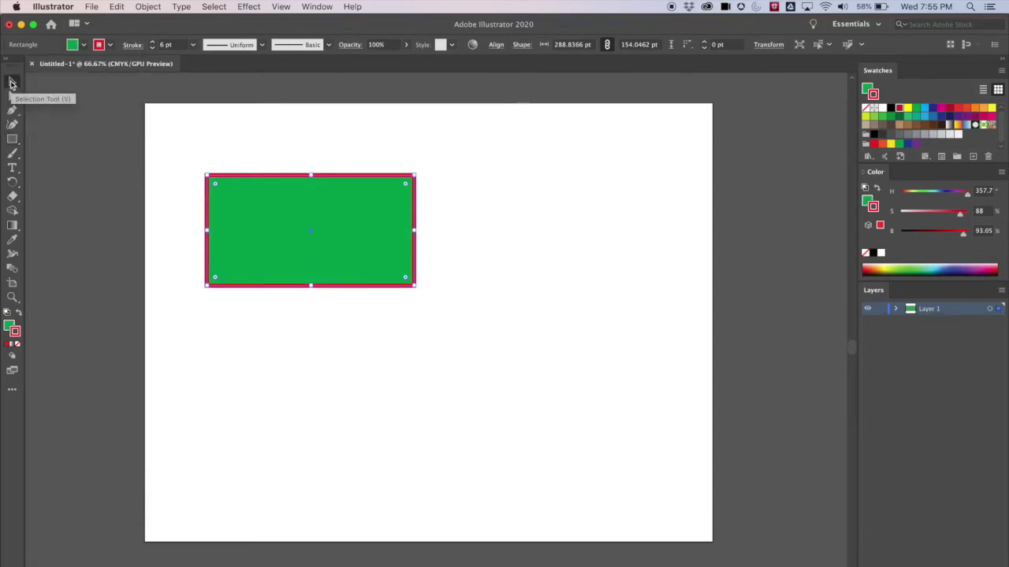
Examine the rectangle's upper-left anchor point and corner widget with the Selection and Direct Selection tools.
key(super+equal)
key(super+equal)
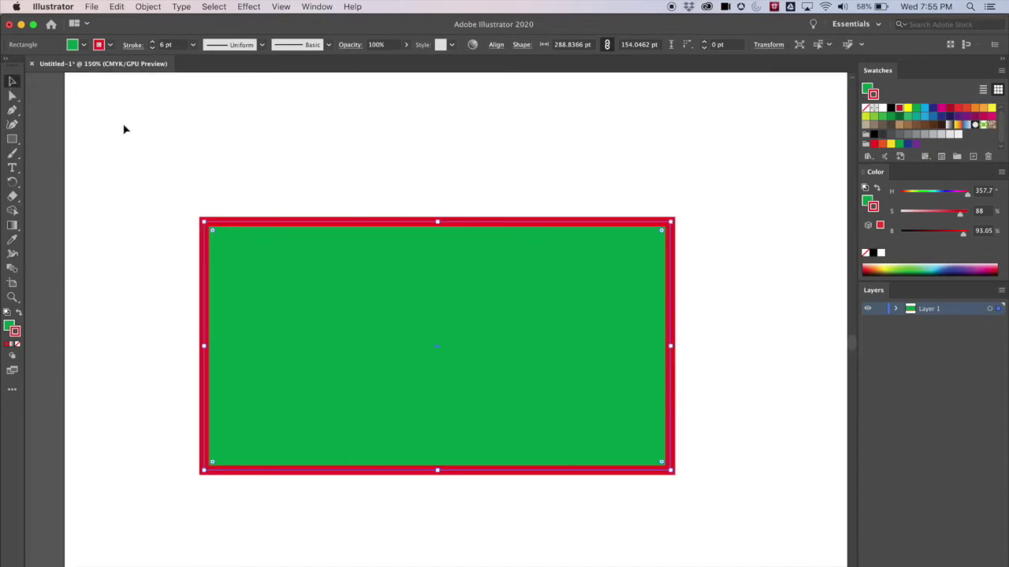
key(super+equal)
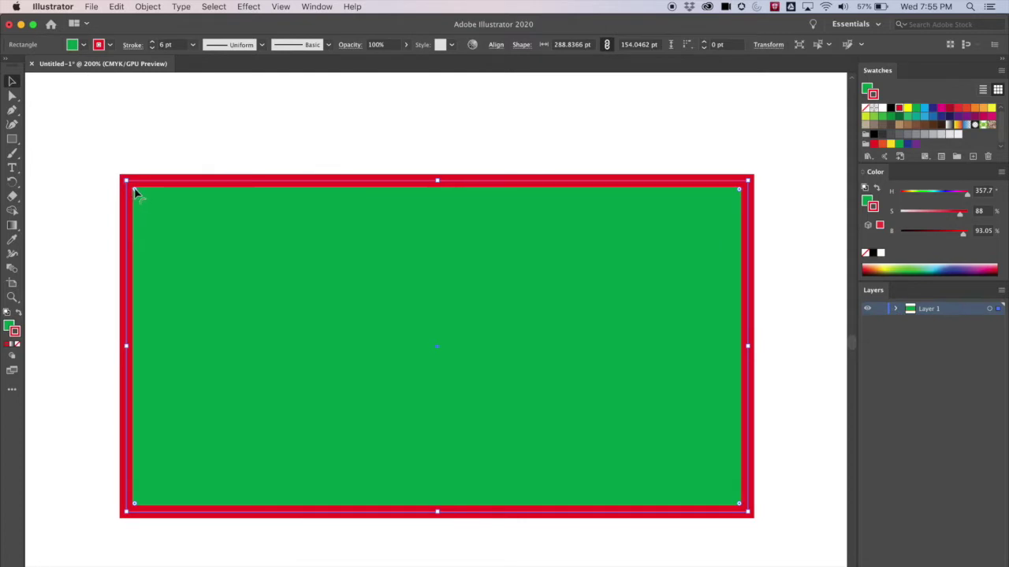
click(12, 96)
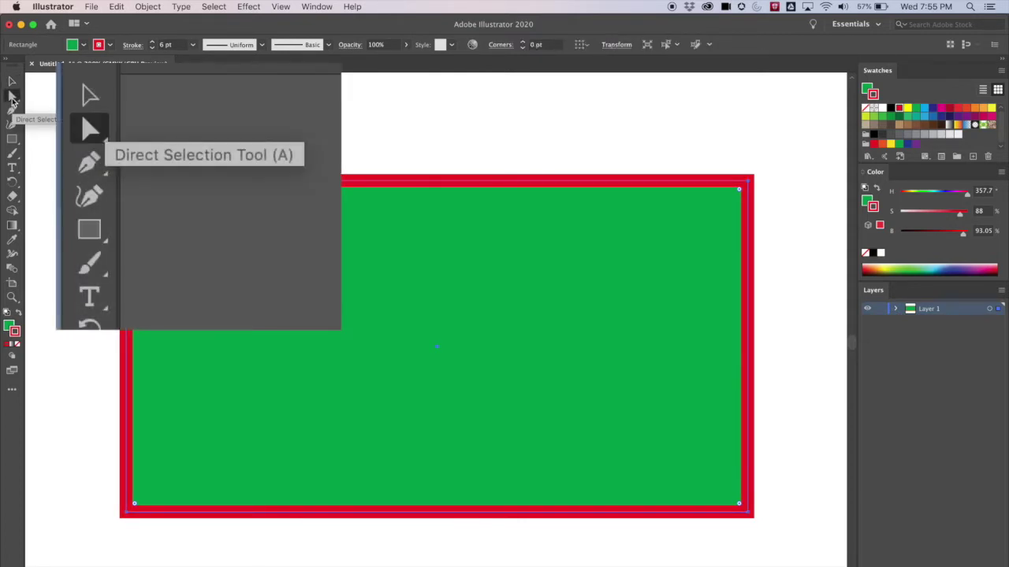
click(13, 82)
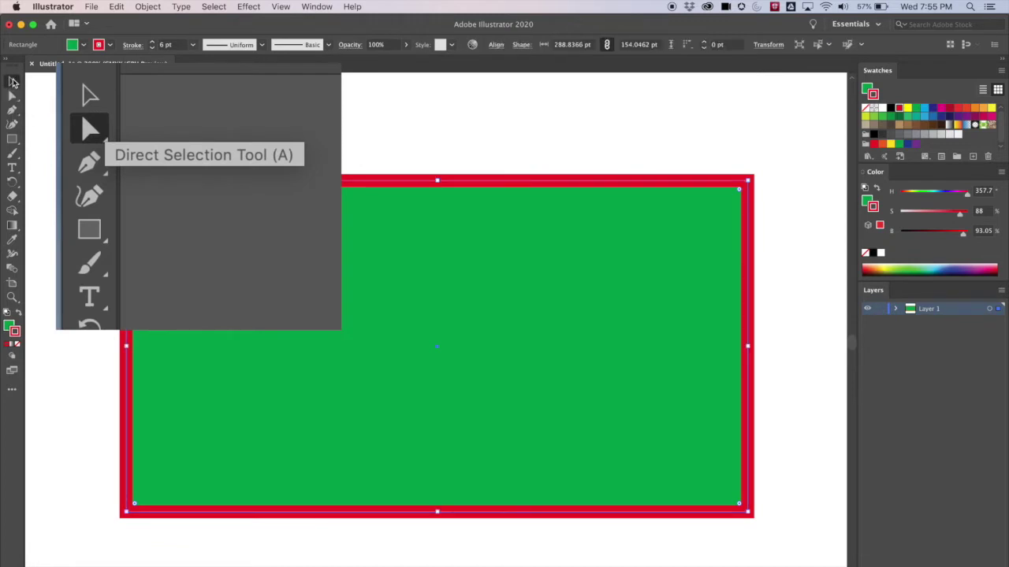
key(a)
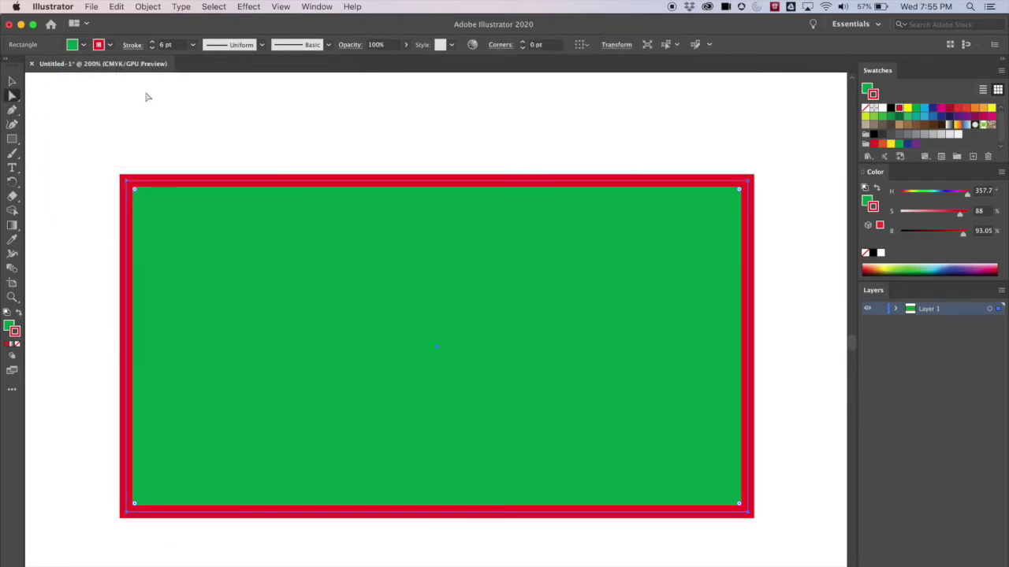
drag(128, 181, 128, 183)
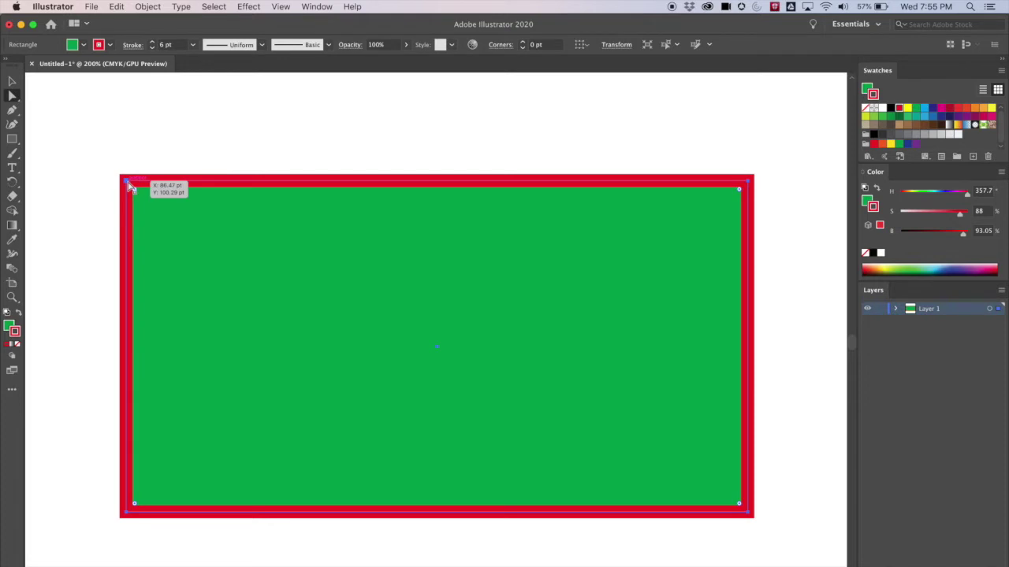
drag(130, 187, 126, 188)
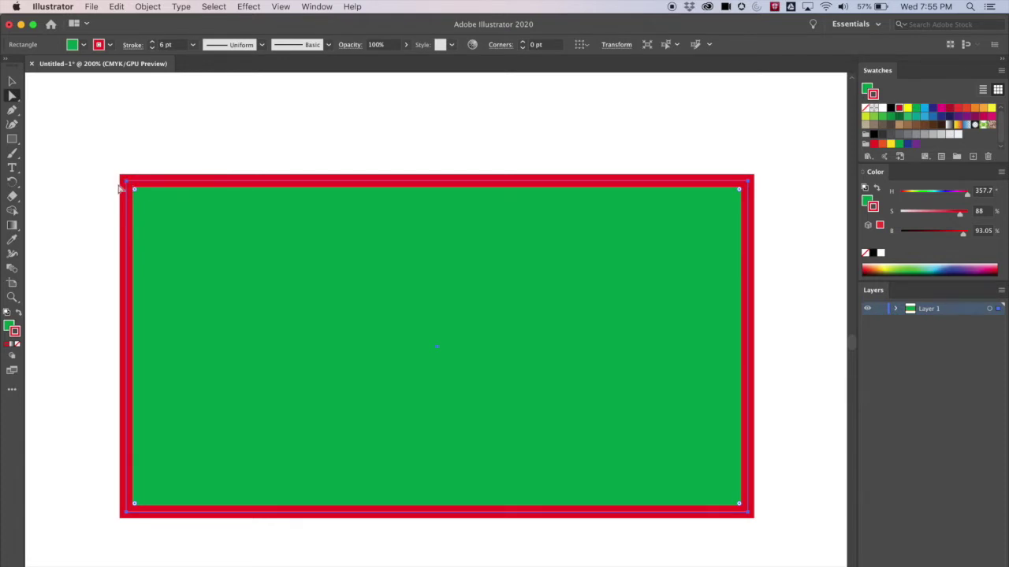
click(127, 182)
click(126, 183)
click(126, 182)
Move the whole rectangle to the right and enlarge it proportionally to about 305 by 161 pt.
click(13, 83)
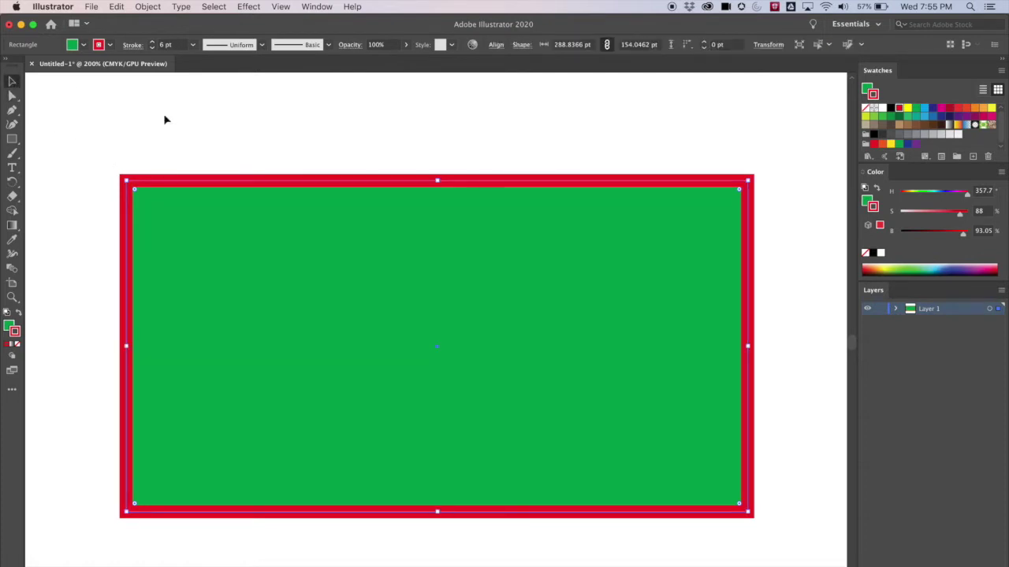
drag(264, 180, 385, 196)
drag(256, 191, 215, 170)
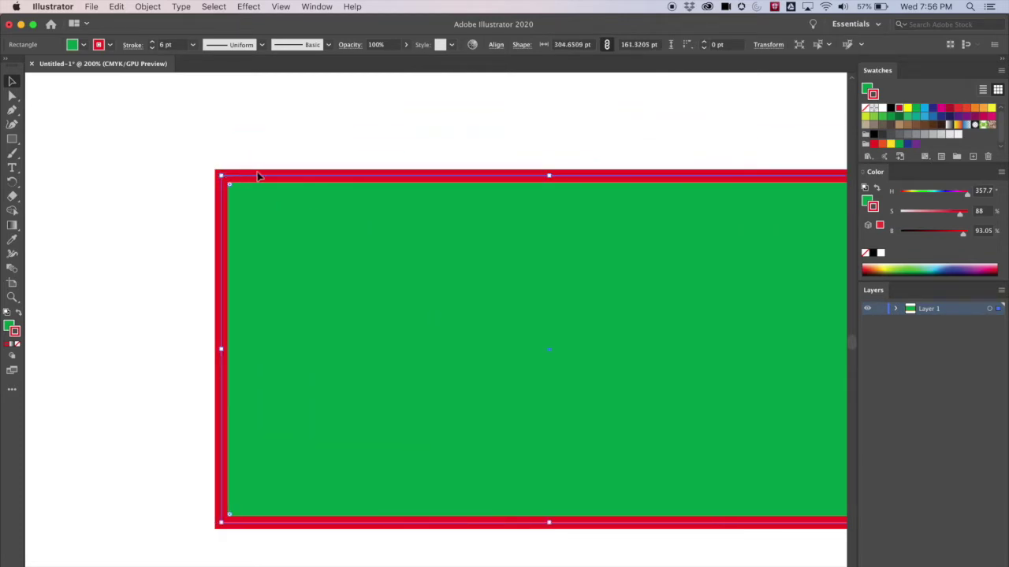
Move only the rectangle's upper-right anchor point straight up to about Y 56 pt with Direct Selection.
click(13, 95)
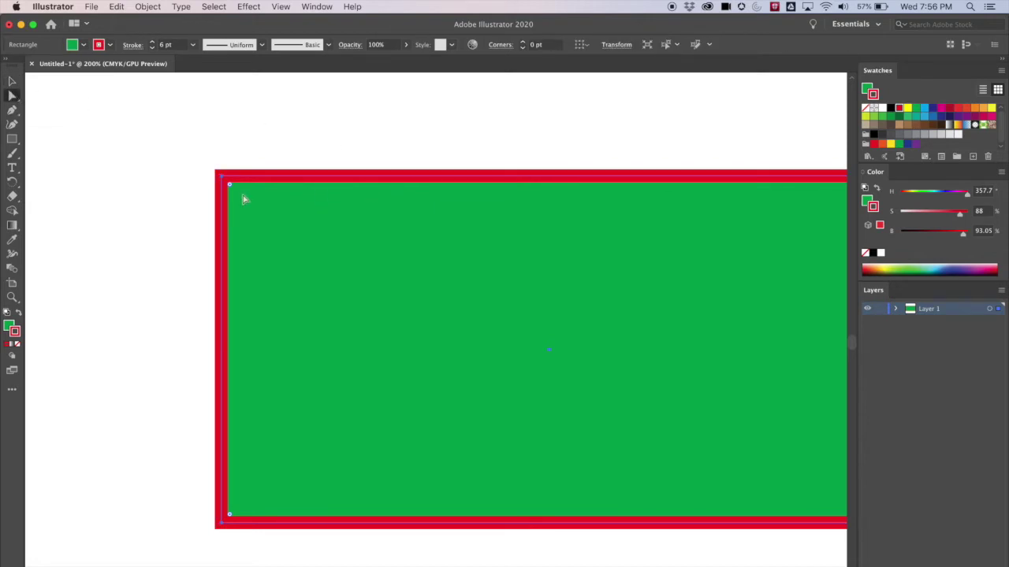
scroll(407, 153, right, 3)
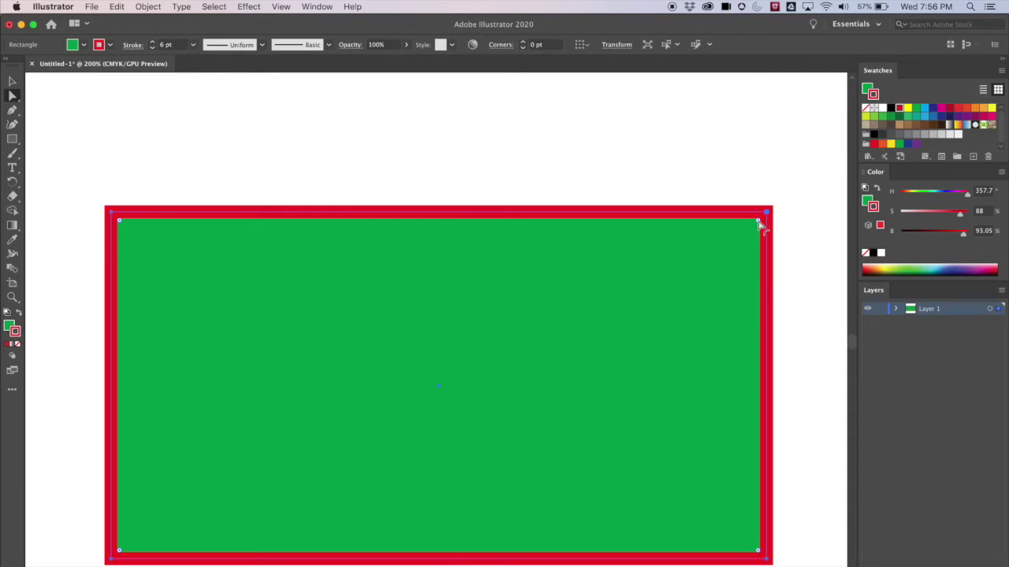
click(767, 213)
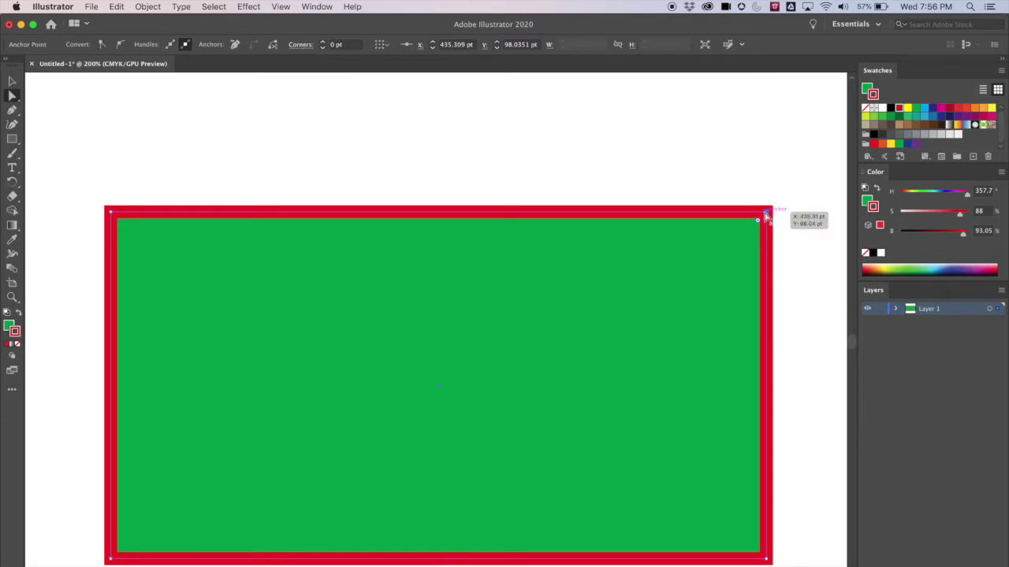
drag(767, 214, 769, 125)
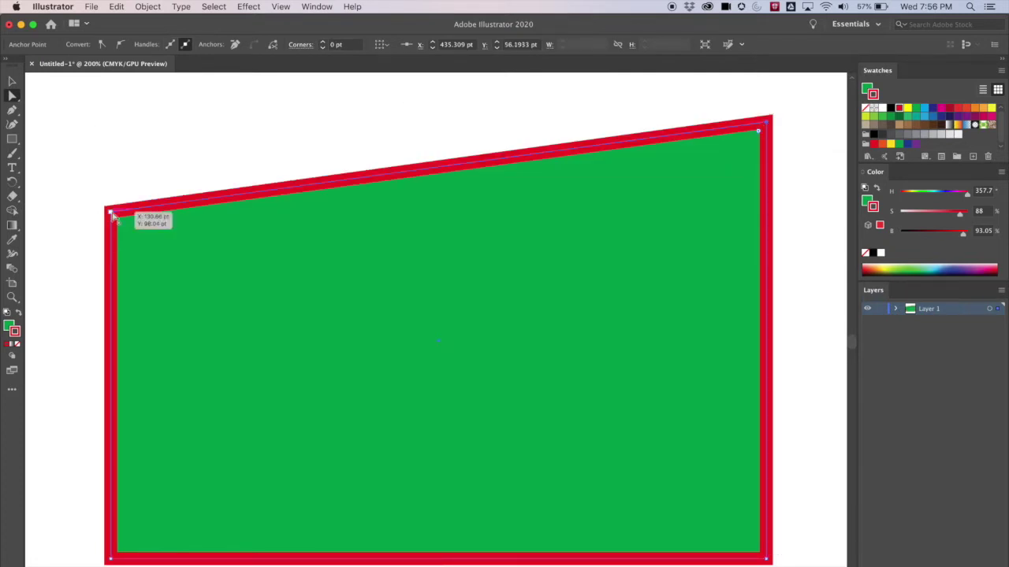
Shift the shape's slanted top edge around, leaving its upper-right anchor at about X 450 pt, Y 96 pt.
drag(125, 210, 132, 184)
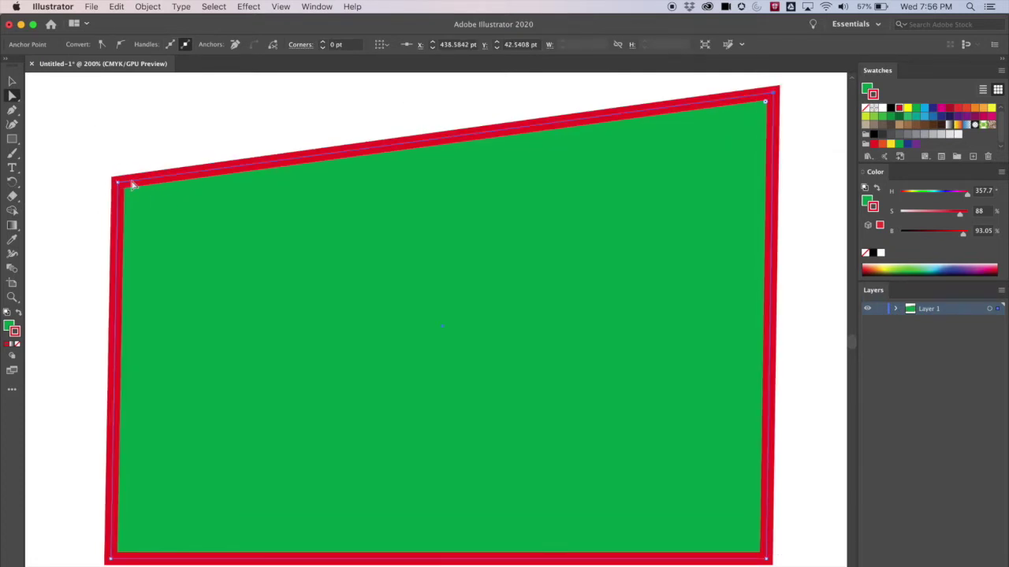
drag(246, 170, 307, 270)
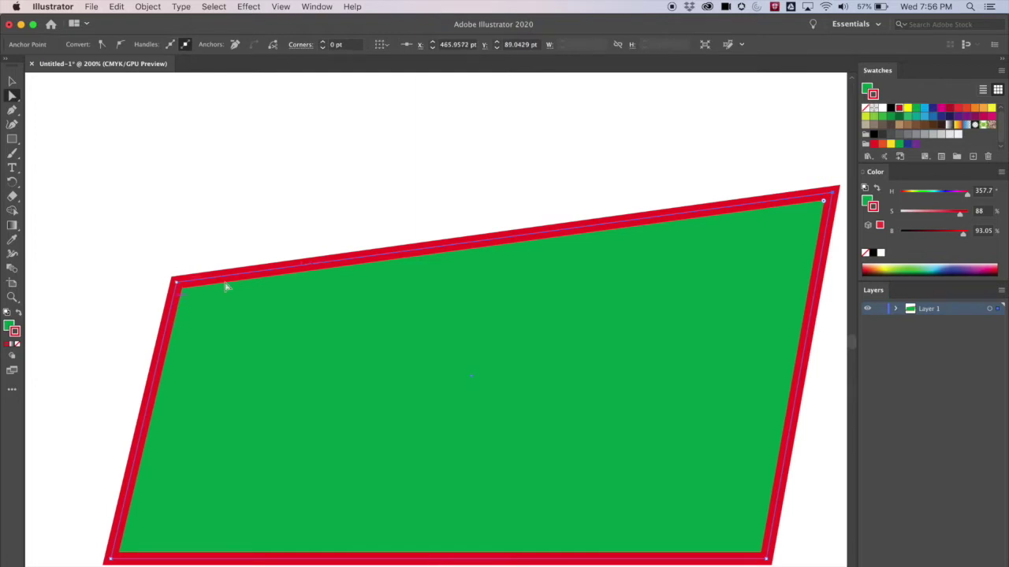
drag(345, 262, 310, 275)
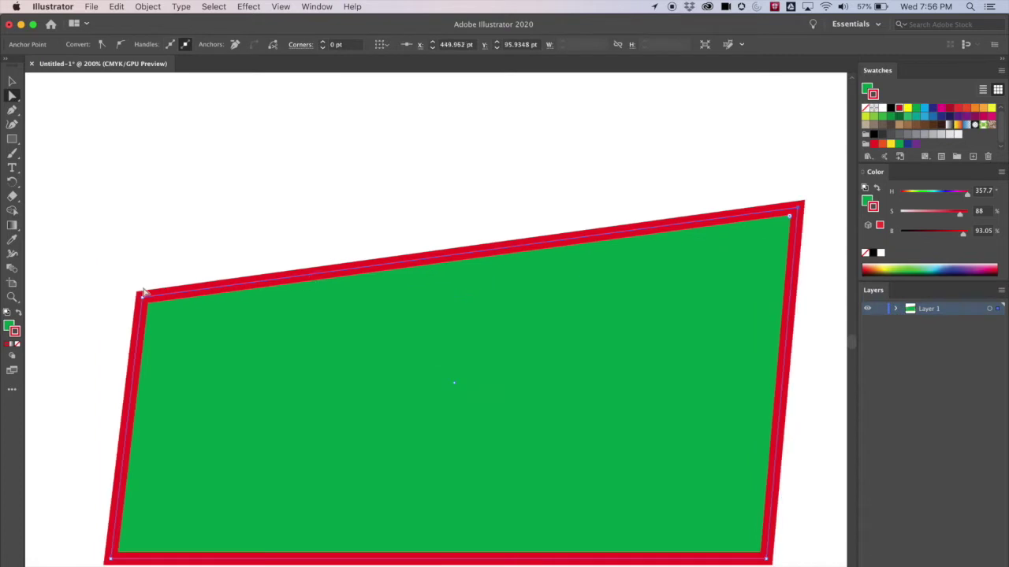
Reposition the upper-left and upper-right anchor points individually, bringing the upper-left one to about X 195 pt, Y 46 pt, and select the whole path.
drag(139, 294, 167, 167)
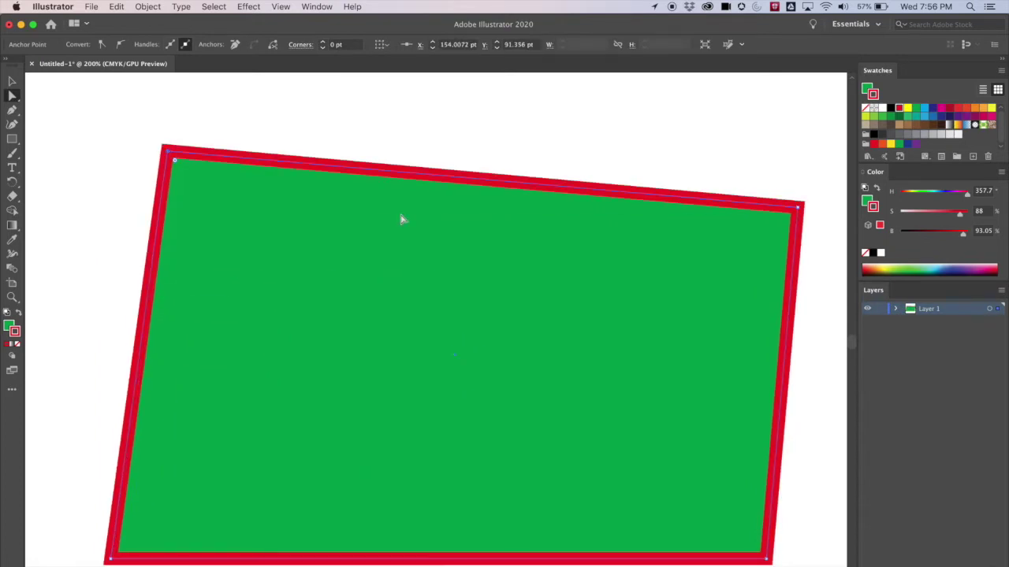
drag(797, 208, 586, 335)
drag(166, 150, 277, 138)
drag(586, 334, 724, 366)
drag(270, 136, 247, 96)
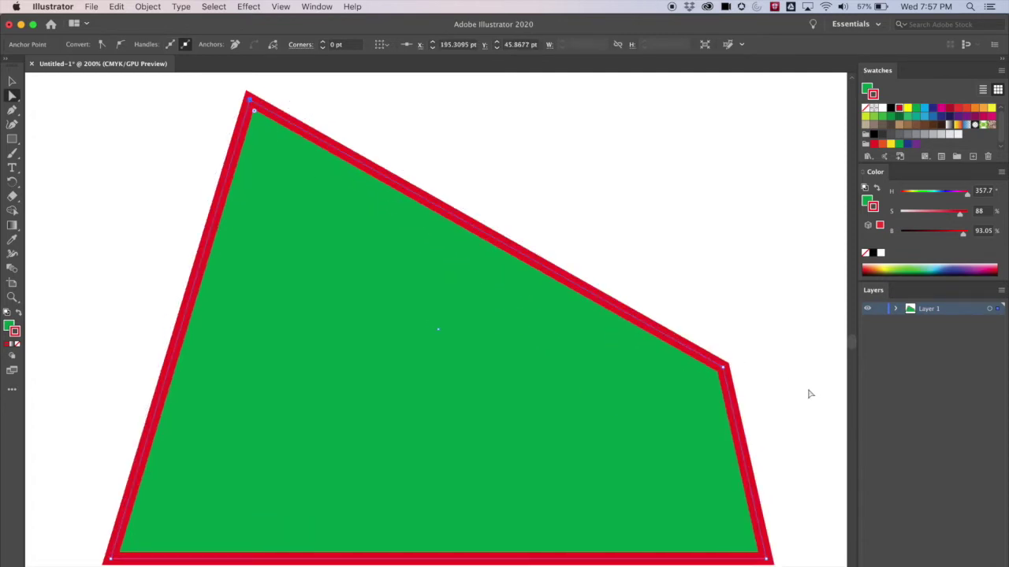
scroll(752, 370, up, 1)
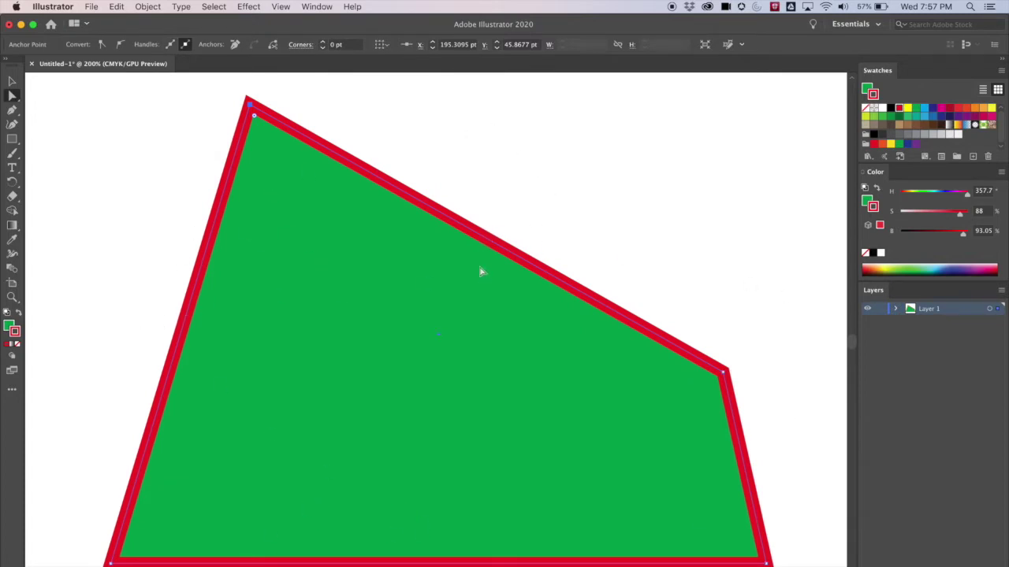
click(12, 81)
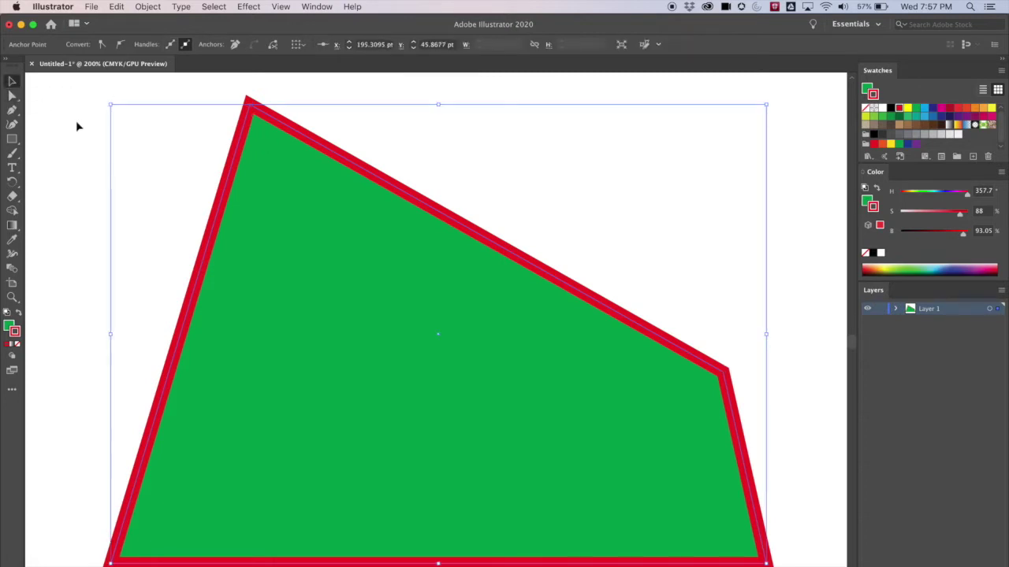
click(275, 118)
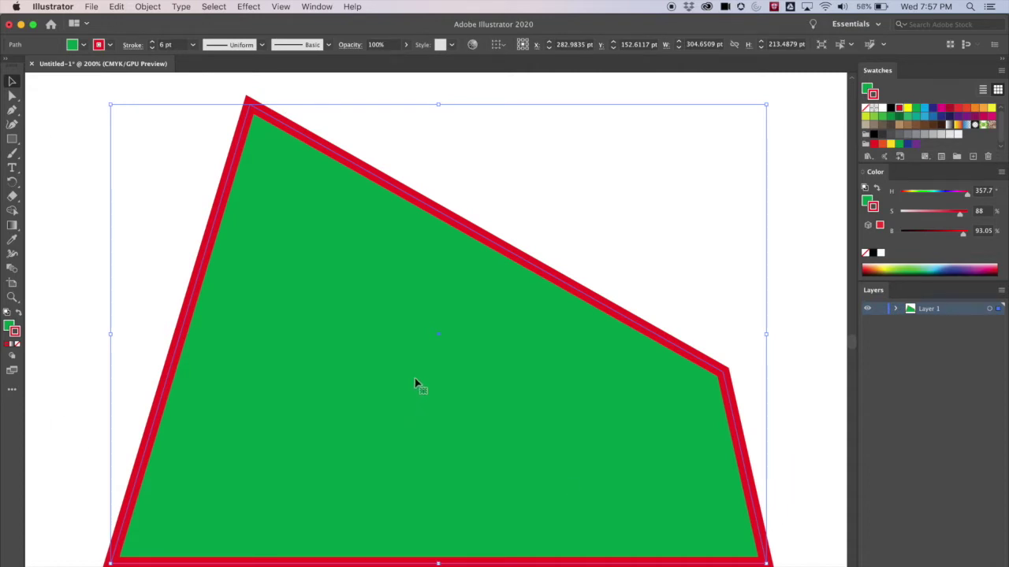
Undo all the anchor point and edge moves back to the plain rectangle.
key(super+z)
key(super+z)
key(super+z)
key(super+z)
key(super+z)
key(super+z)
key(super+z)
key(super+z)
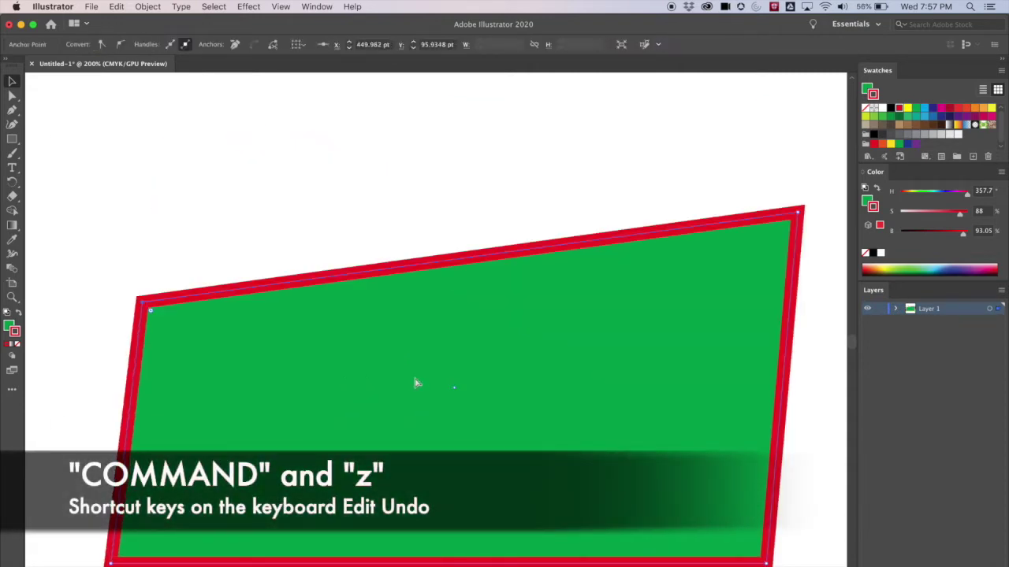
key(super+z)
key(super+z)
key(super+z)
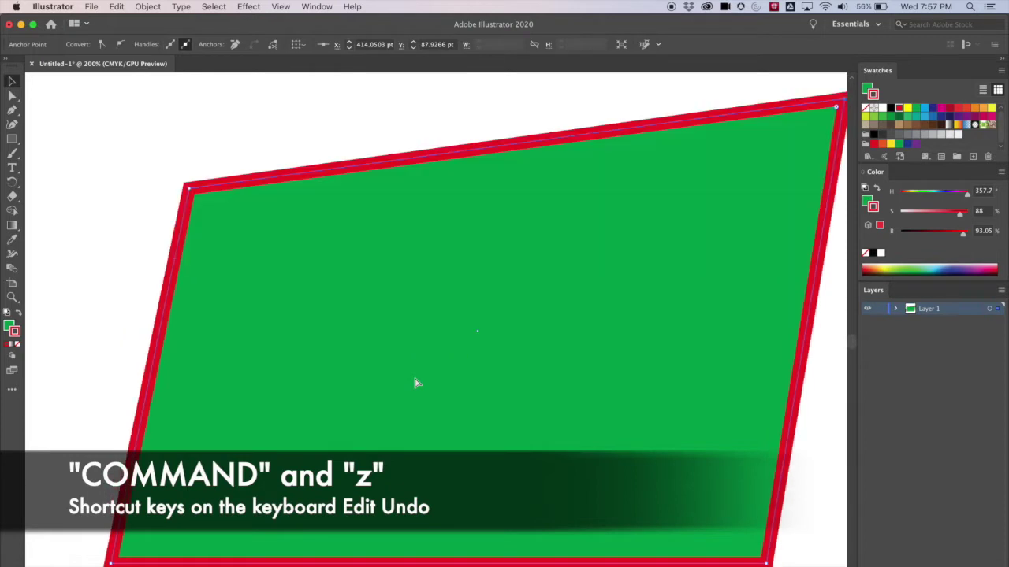
key(super+z)
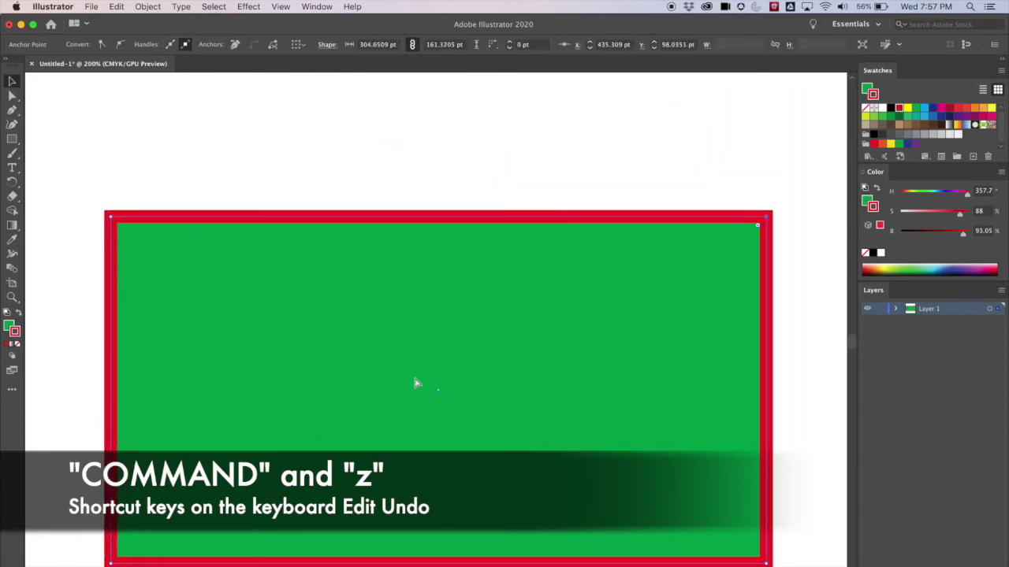
key(super+z)
key(super+z)
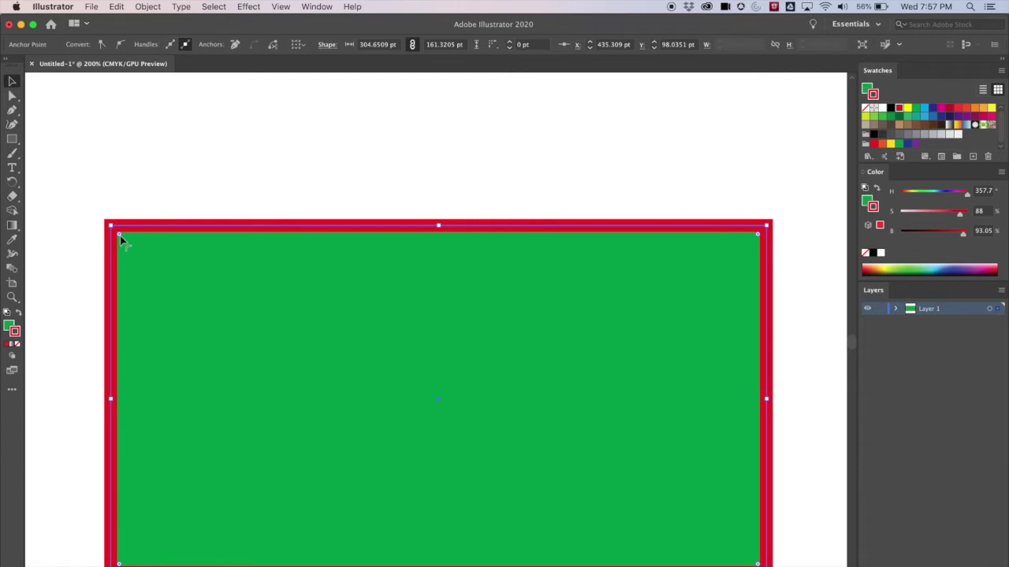
Round all four corners of the rectangle together up to a radius of about 81 pt, and undo the rounding.
drag(119, 236, 174, 291)
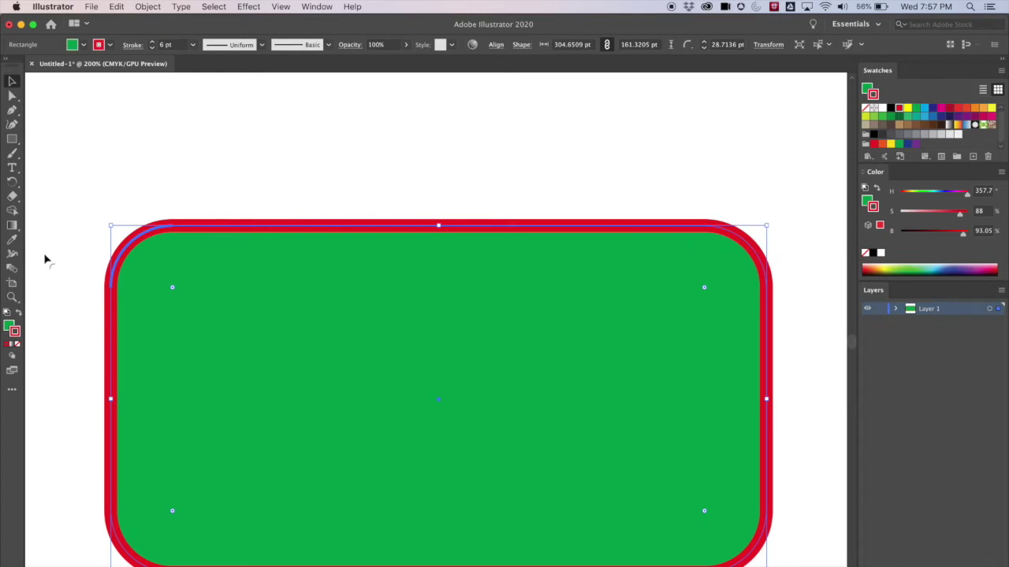
drag(172, 287, 417, 446)
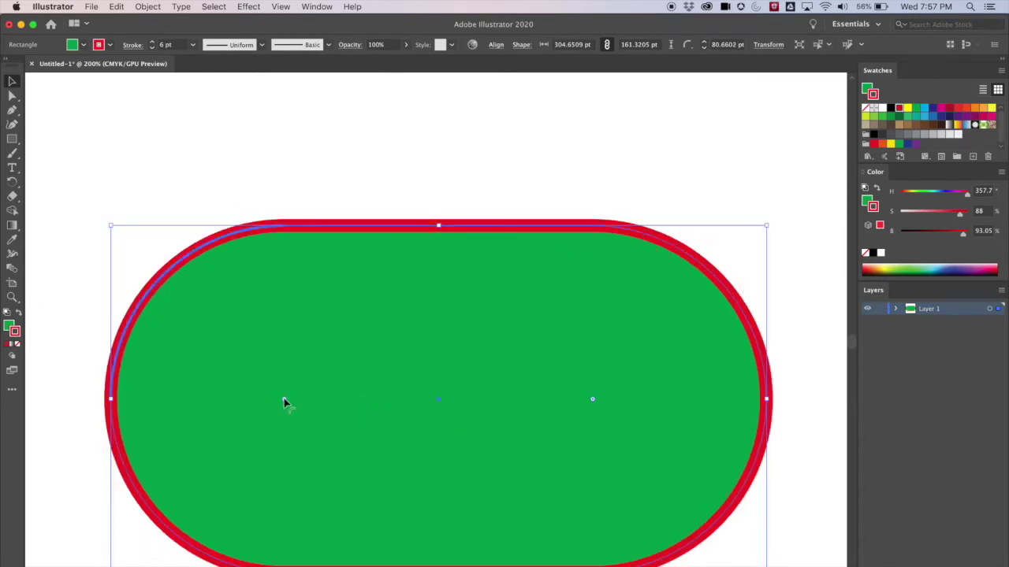
key(super+z)
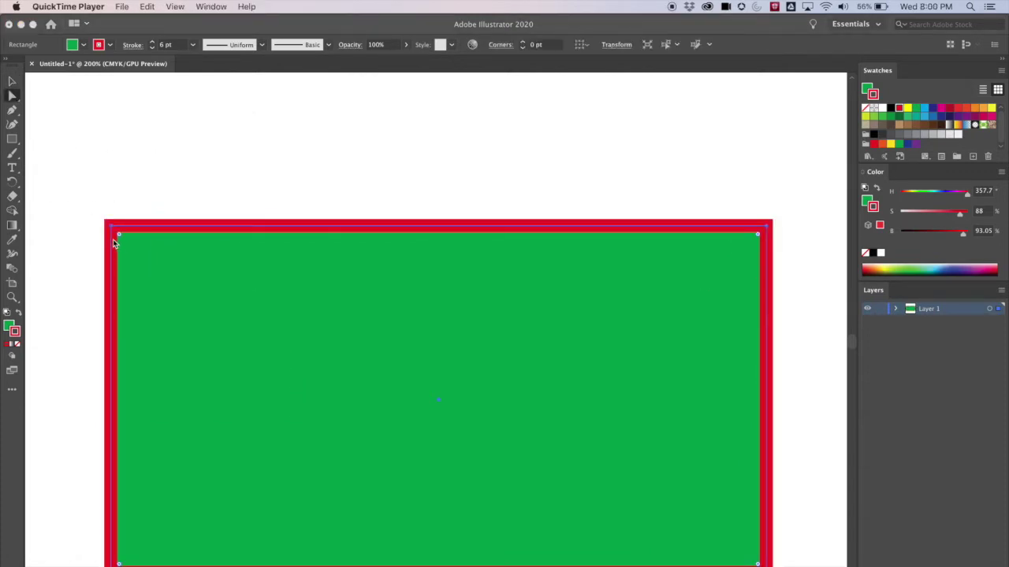
Round all four corners of the rectangle together to about 50 pt and reduce the radius to about 22.3 pt.
click(120, 238)
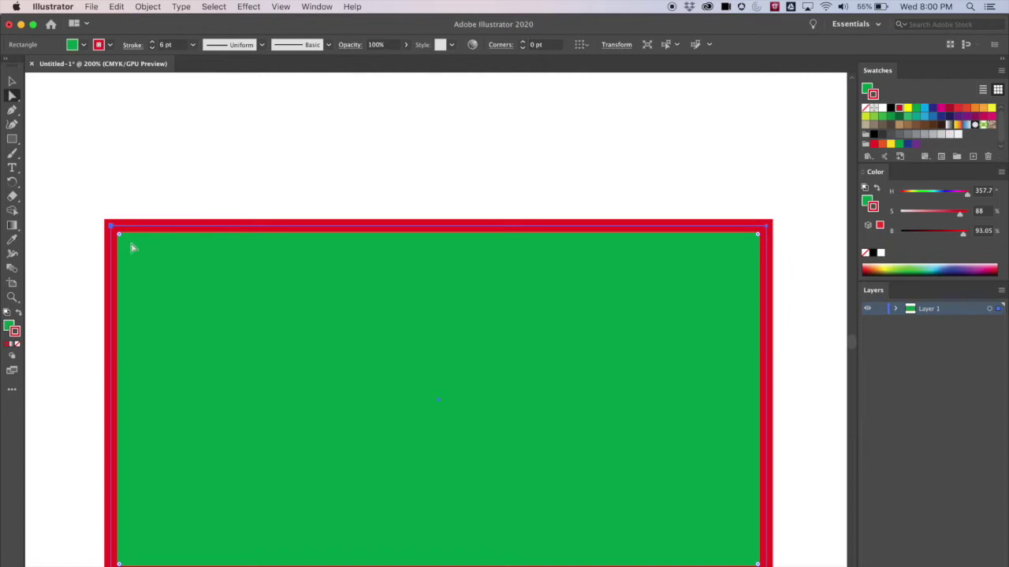
drag(121, 237, 223, 333)
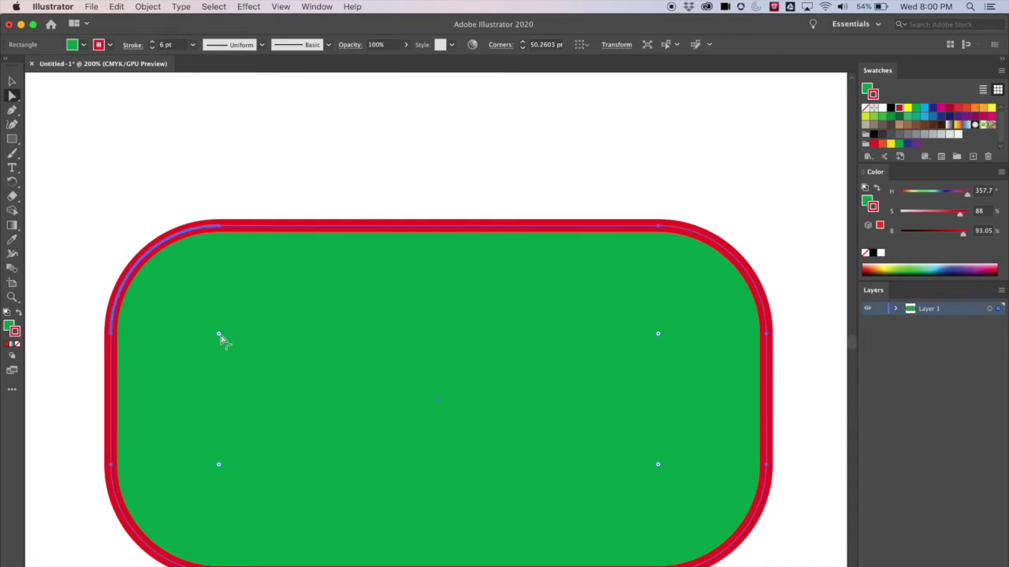
drag(220, 339, 123, 235)
key(v)
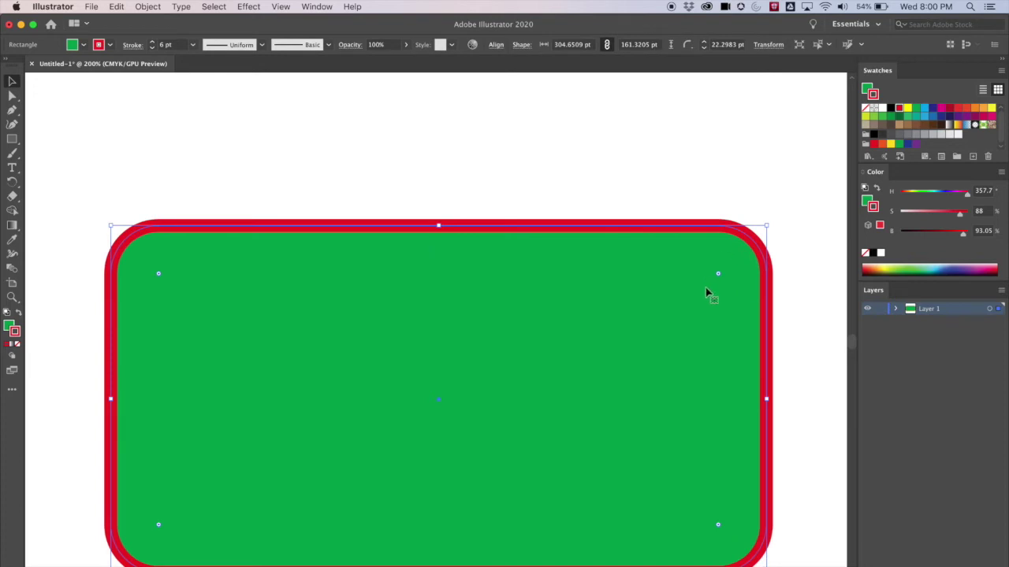
Adjust the rectangle's corner radius to about 21.6 pt and select the anchor where the upper-left curve meets the top edge.
click(12, 95)
mouse_move(158, 276)
mouse_down()
mouse_move(184, 297)
mouse_move(178, 276)
mouse_up()
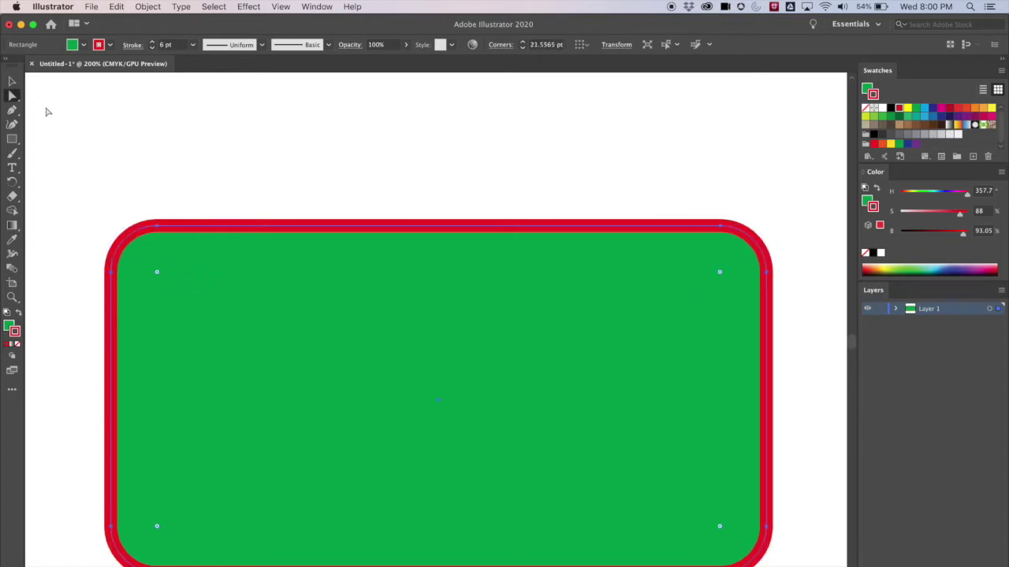
click(158, 226)
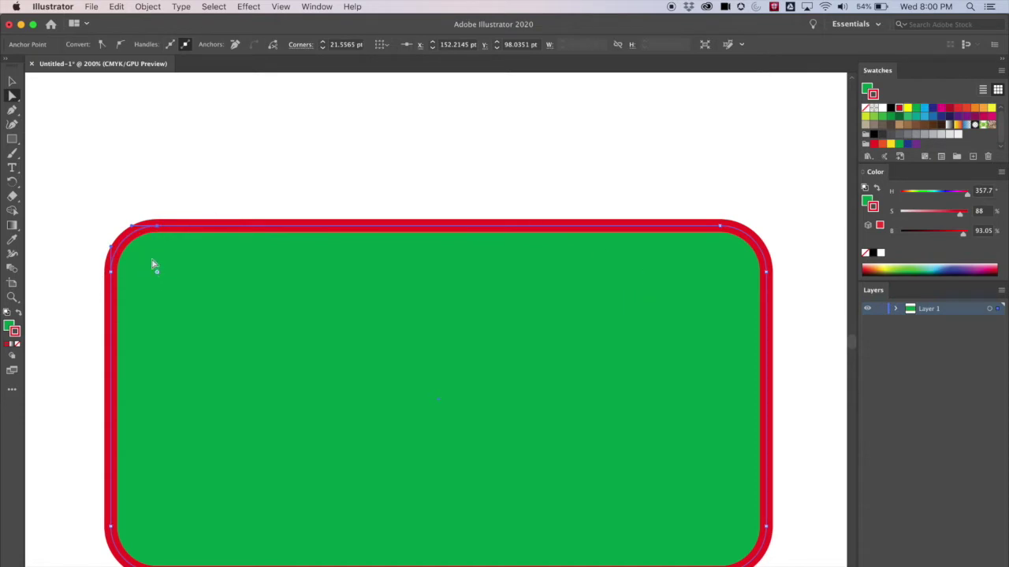
Reset the rectangle to square corners and round all four together to about 39 pt.
click(129, 246)
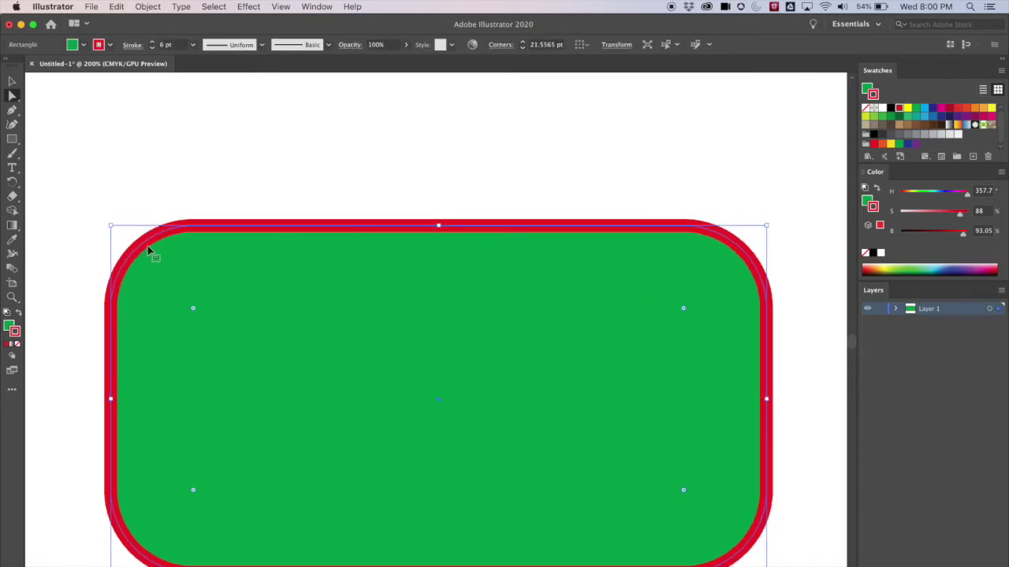
drag(155, 252, 155, 250)
drag(368, 361, 357, 302)
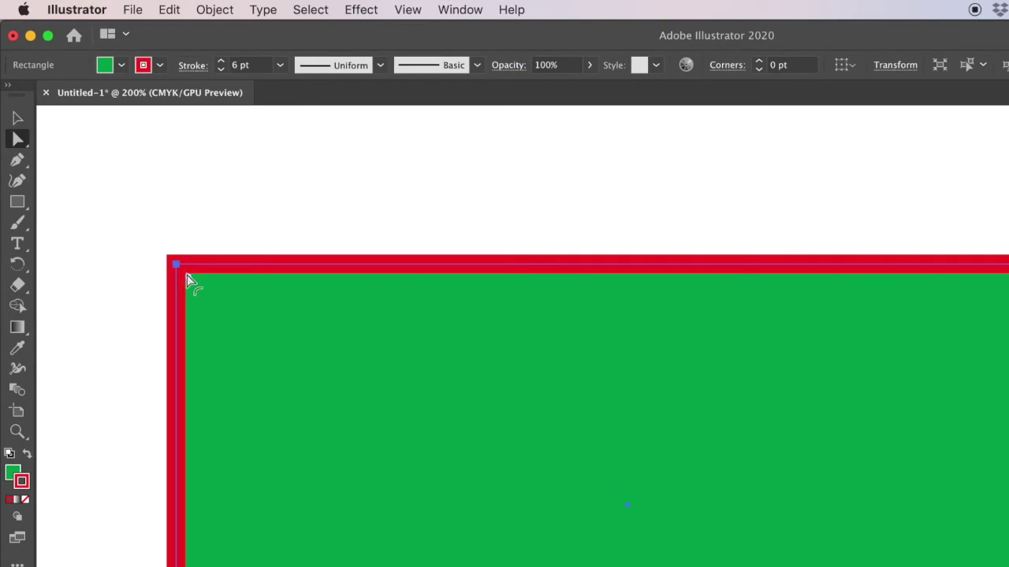
drag(186, 275, 312, 380)
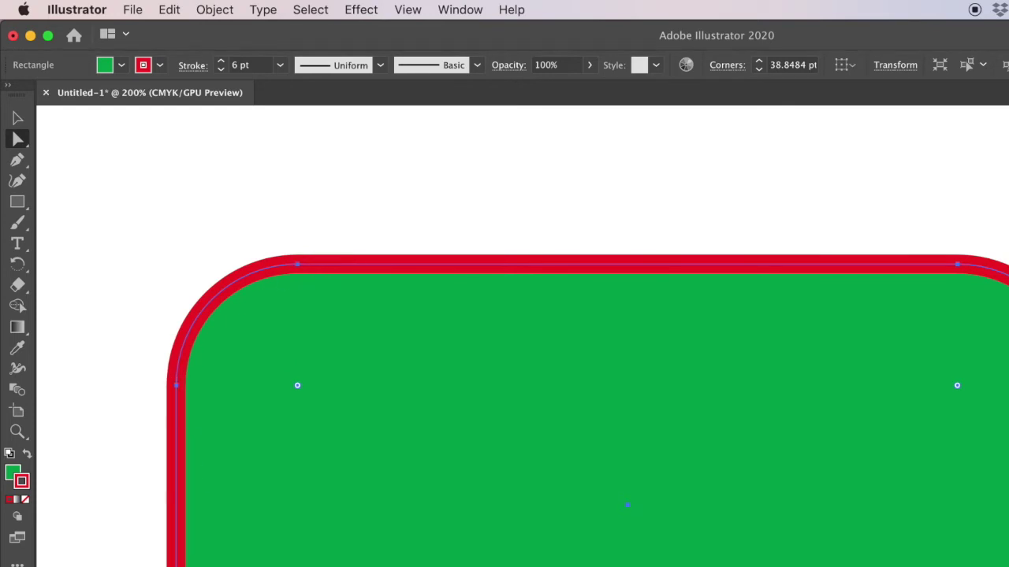
Select the anchor where the upper-left curve meets the top edge and pull the curve's two direction handles outward to bulge the corner.
key(super+equal)
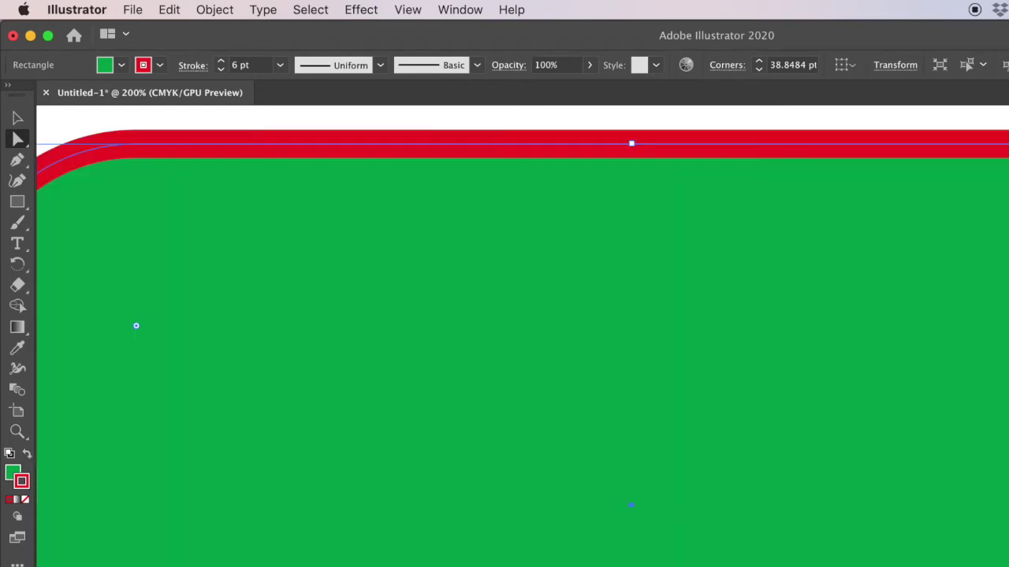
drag(243, 366, 548, 425)
click(458, 205)
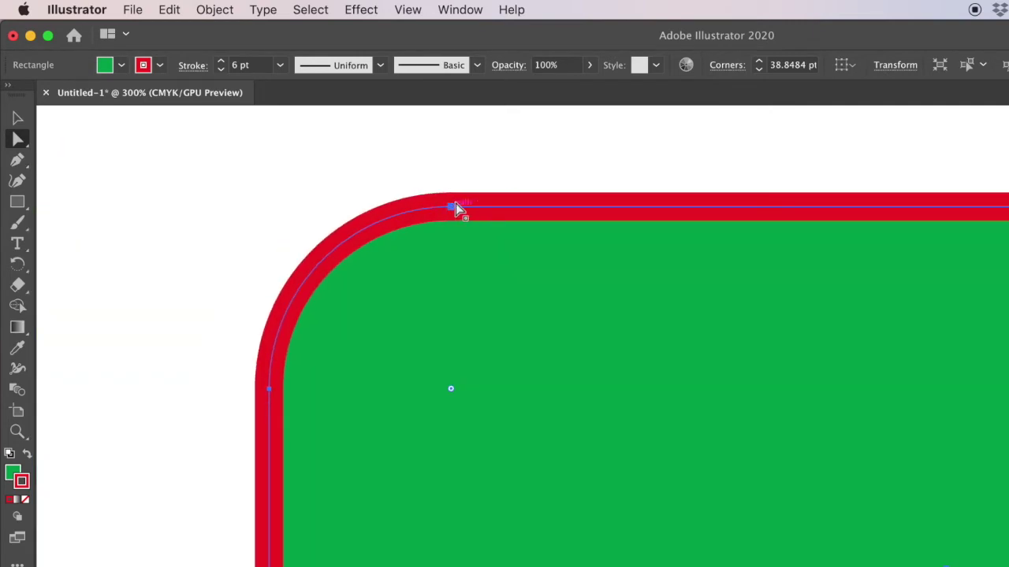
click(451, 207)
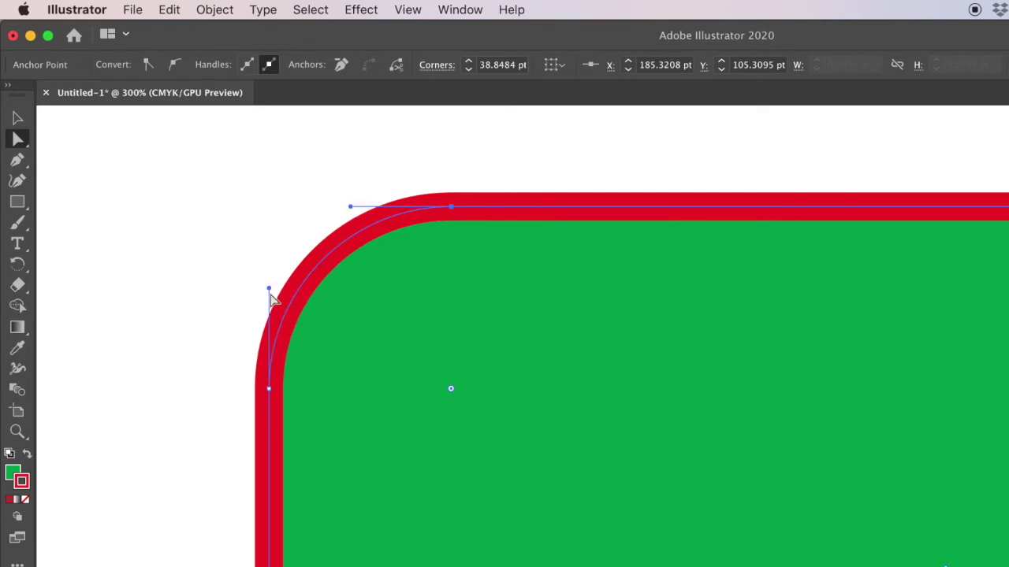
drag(270, 289, 100, 253)
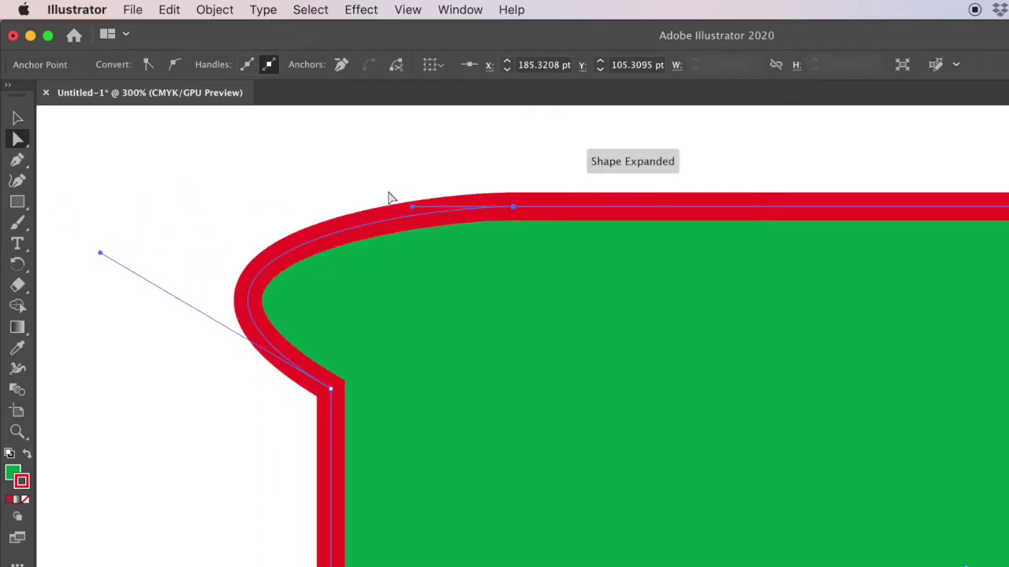
drag(413, 206, 497, 134)
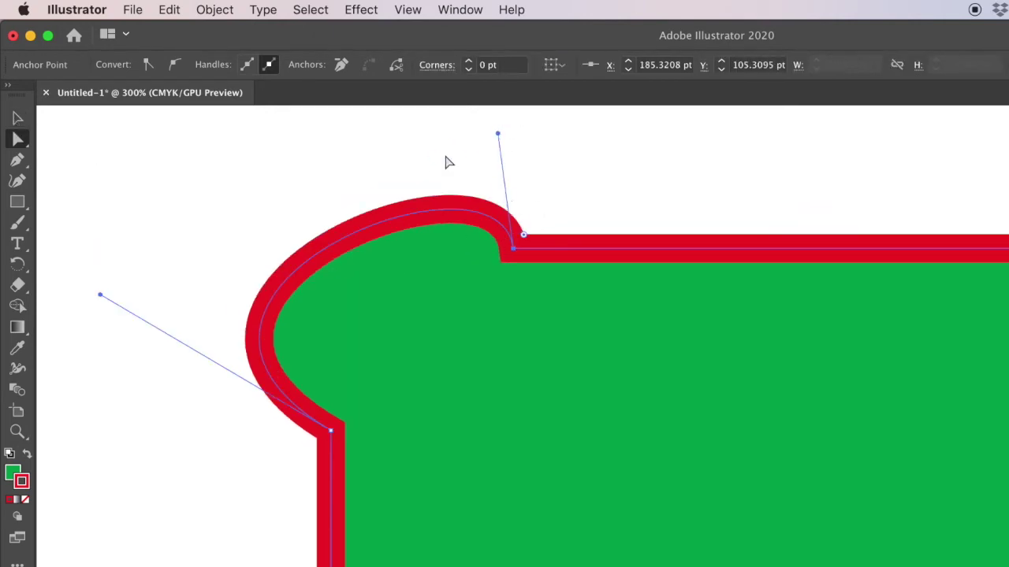
Select the whole distorted path as one object and undo both direction handle changes.
click(19, 118)
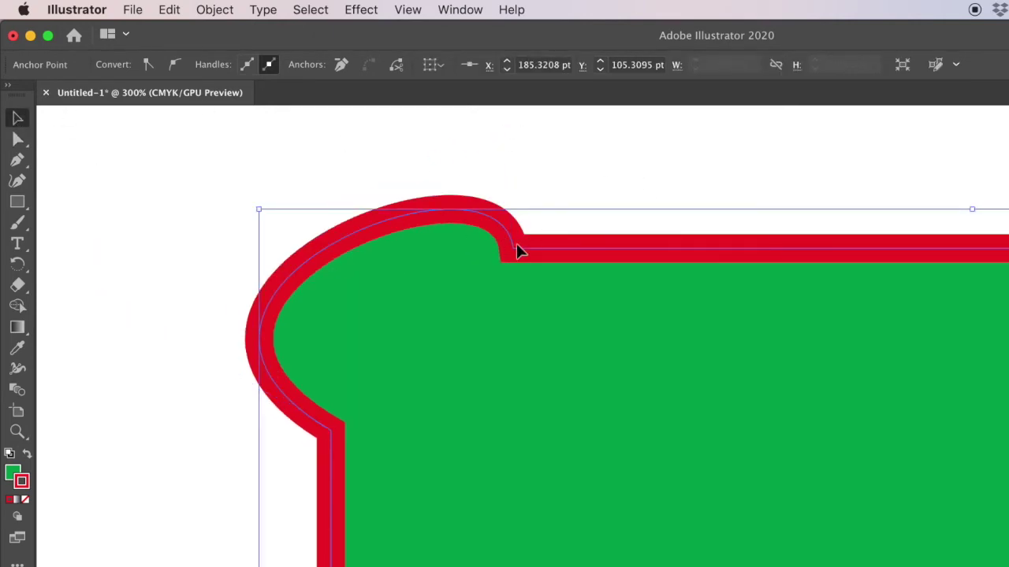
key(super+shift+a)
click(591, 258)
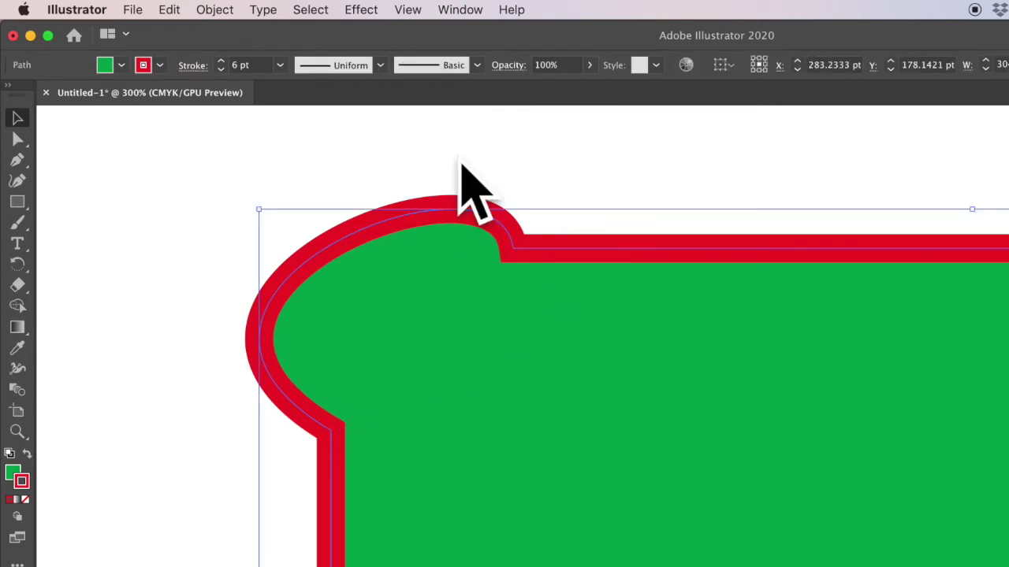
click(19, 140)
key(super+z)
key(super+z)
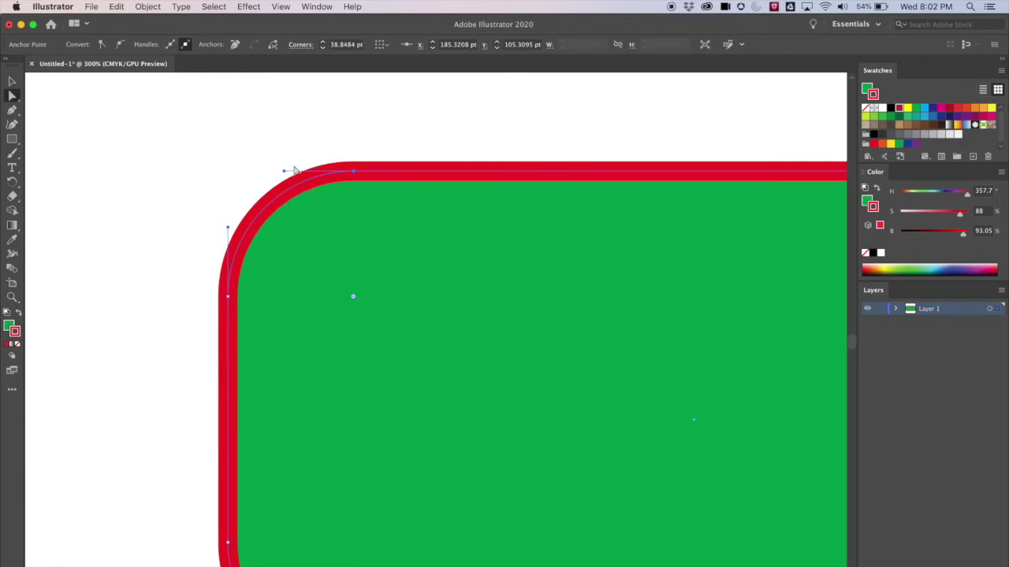
Draw a seven-sided polygon about 101 by 98 pt right of the rounded rectangle and move it to about X 405 pt, Y 106 pt.
key(v)
key(super+minus)
key(super+minus)
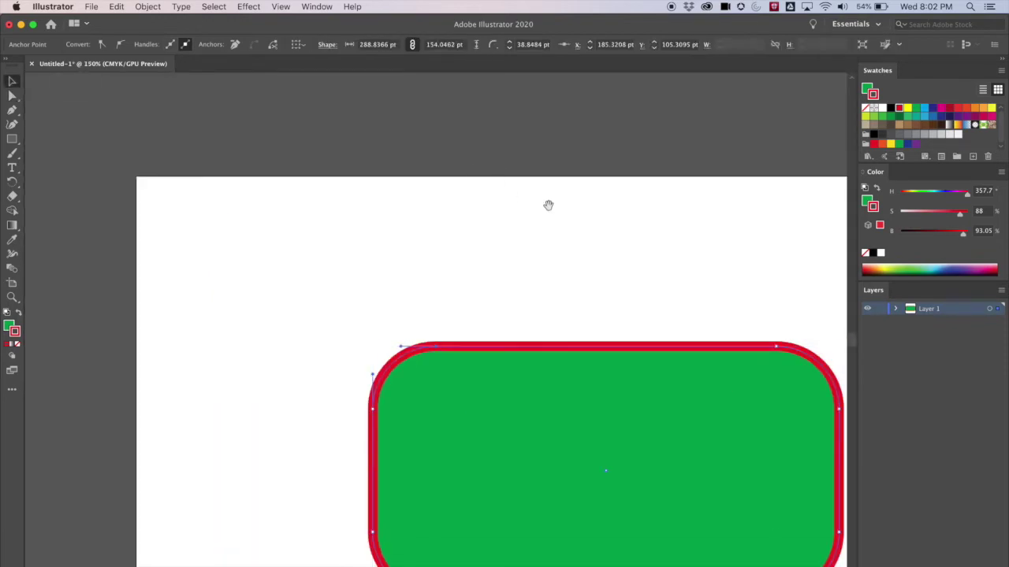
scroll(547, 247, down, 3)
scroll(547, 247, right, 3)
drag(567, 310, 366, 171)
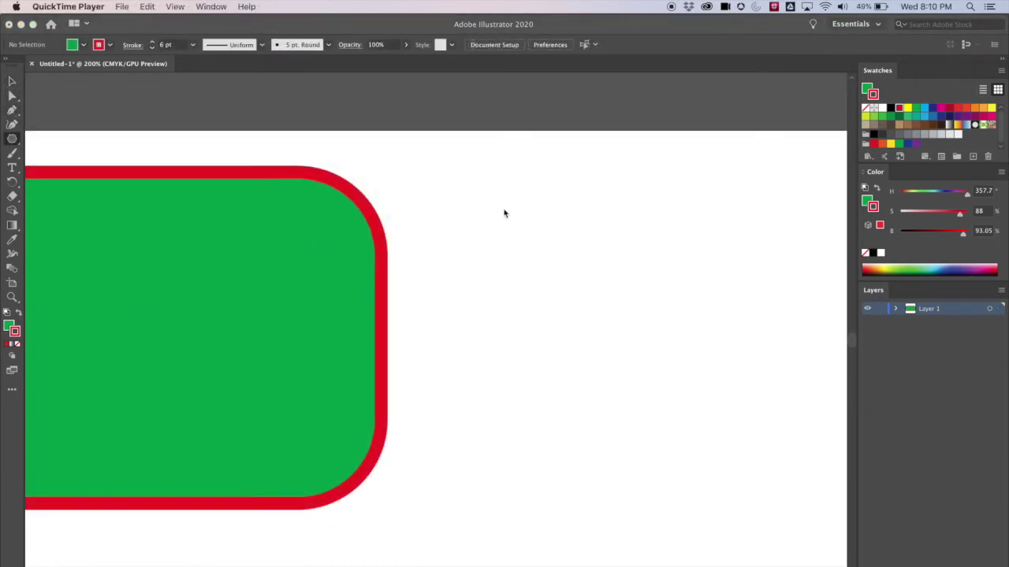
click(504, 213)
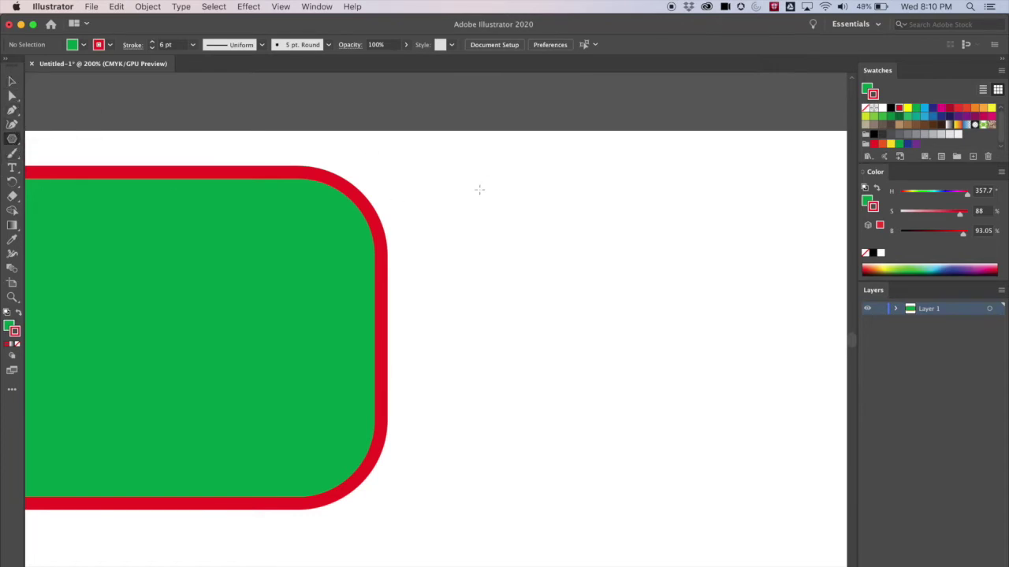
mouse_move(527, 218)
mouse_down()
mouse_move(633, 351)
mouse_move(631, 290)
mouse_move(606, 293)
mouse_up()
click(12, 81)
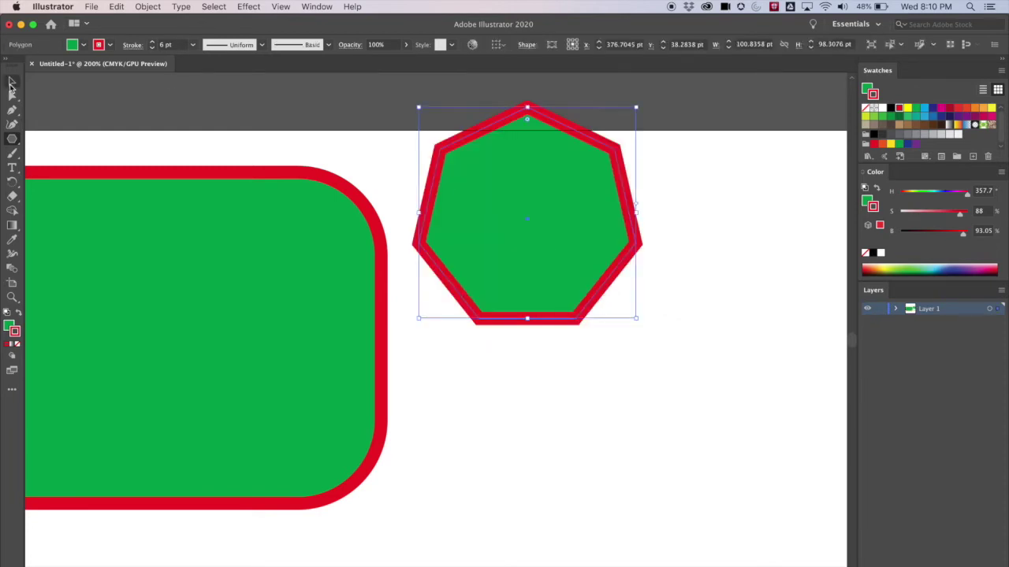
drag(511, 160, 572, 308)
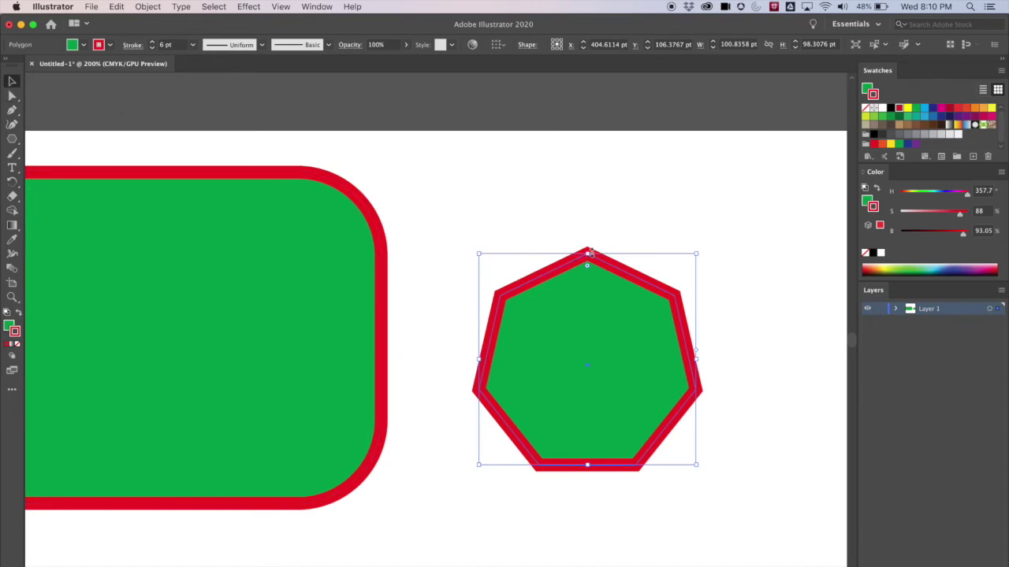
Stretch and squeeze the polygon one side at a time, reaching about 85 pt wide and 169 pt high.
drag(586, 253, 587, 156)
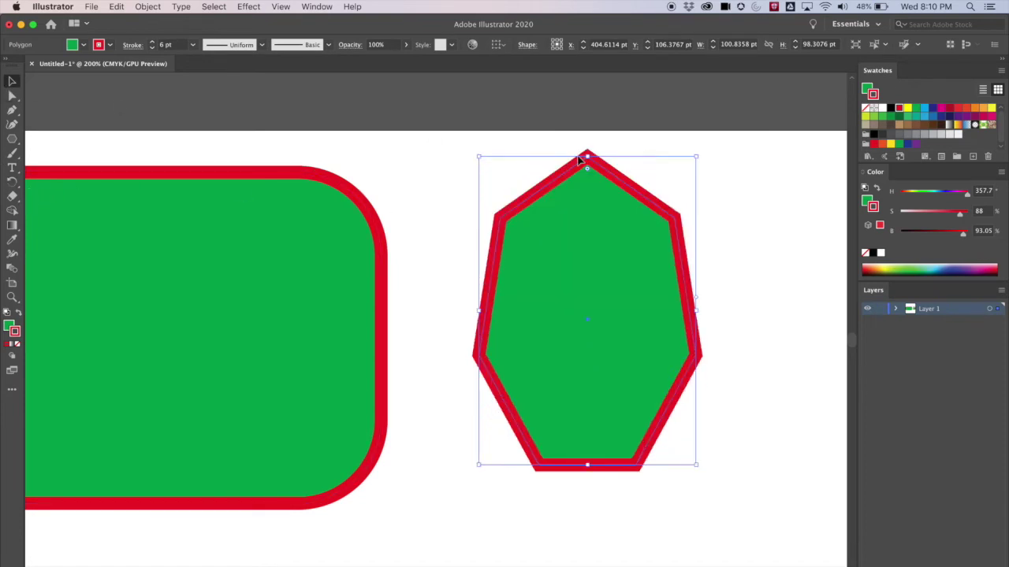
drag(476, 310, 441, 311)
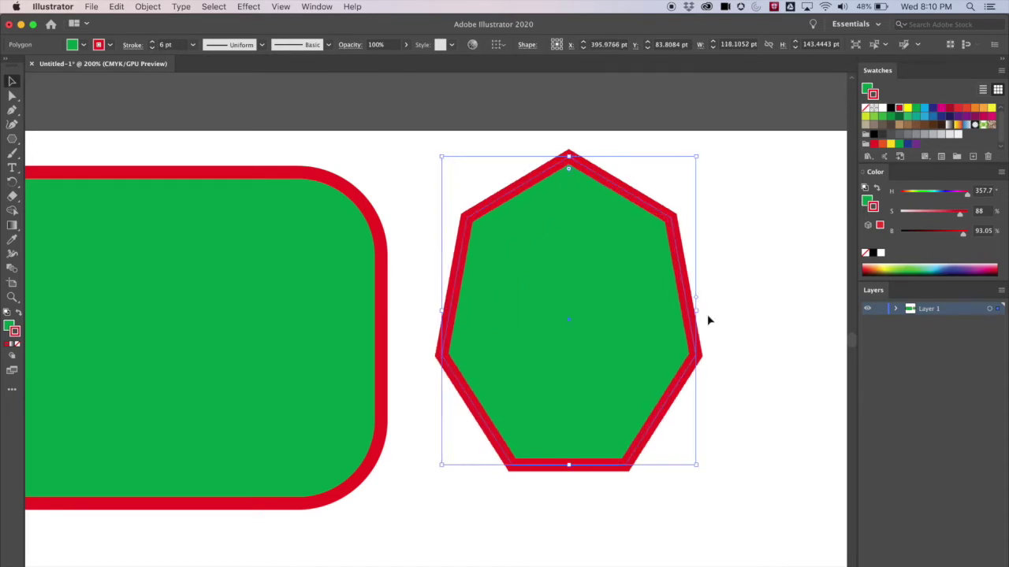
drag(697, 310, 623, 303)
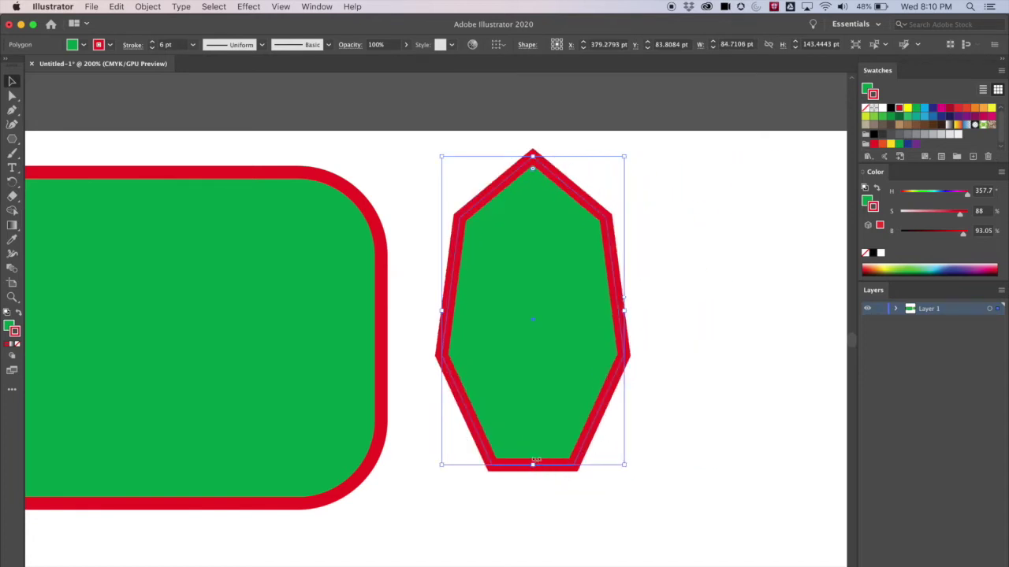
drag(533, 465, 533, 519)
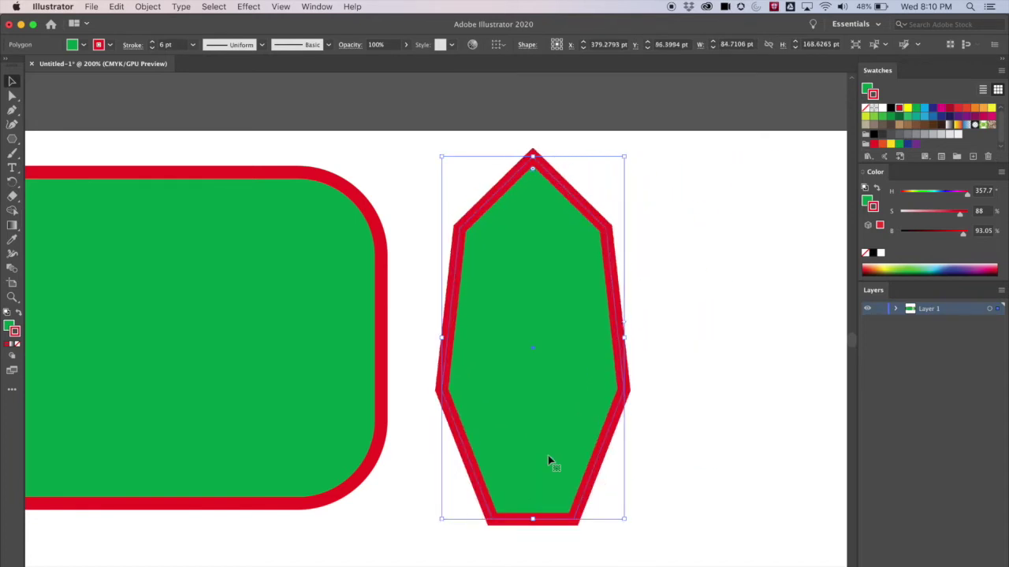
mouse_move(442, 337)
mouse_down()
mouse_move(479, 338)
mouse_move(454, 337)
mouse_up()
Undo the polygon's side stretches and enlarge it proportionally from its upper-left corner to about 115 by 118 pt.
key(super+z)
key(super+z)
key(super+z)
key(super+z)
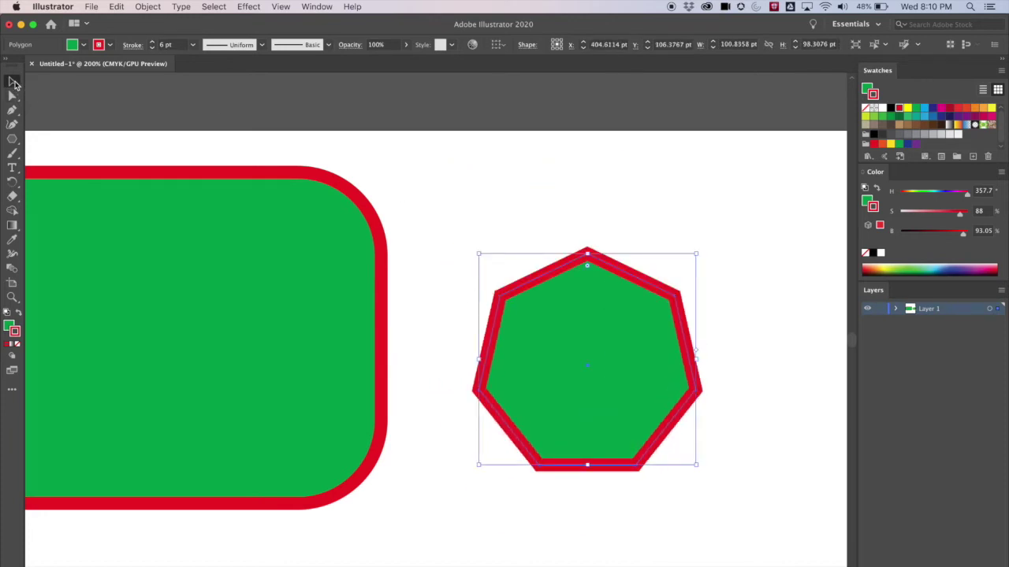
drag(476, 255, 448, 211)
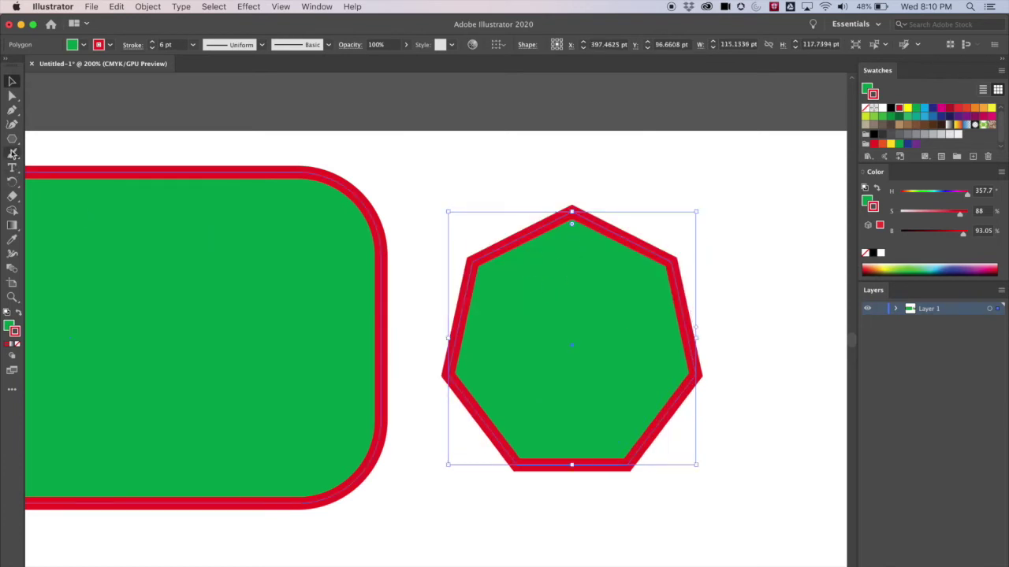
Move only the polygon's upper-right anchor to about X 479 pt, Y 37 pt, and undo the move.
click(12, 96)
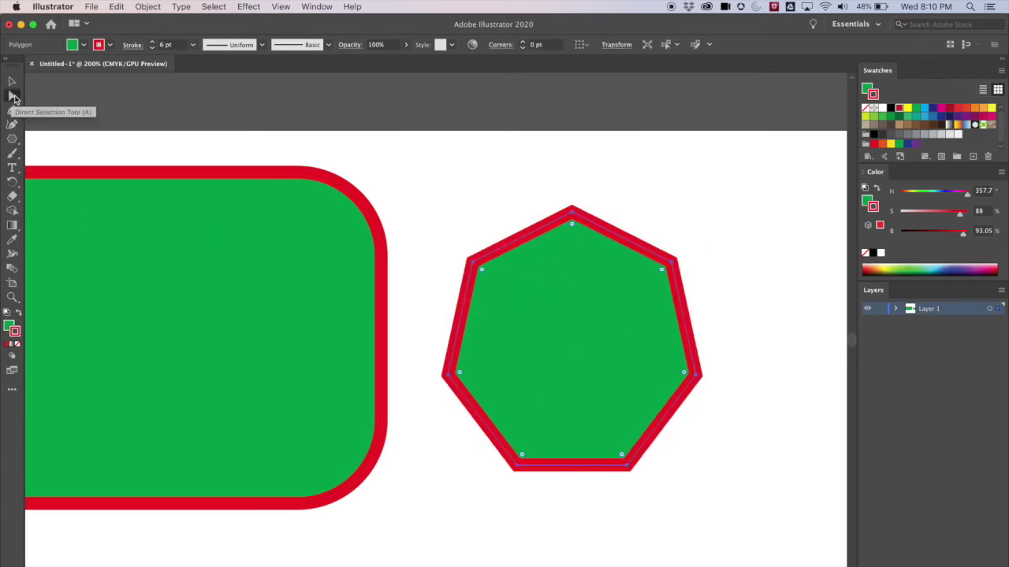
click(675, 261)
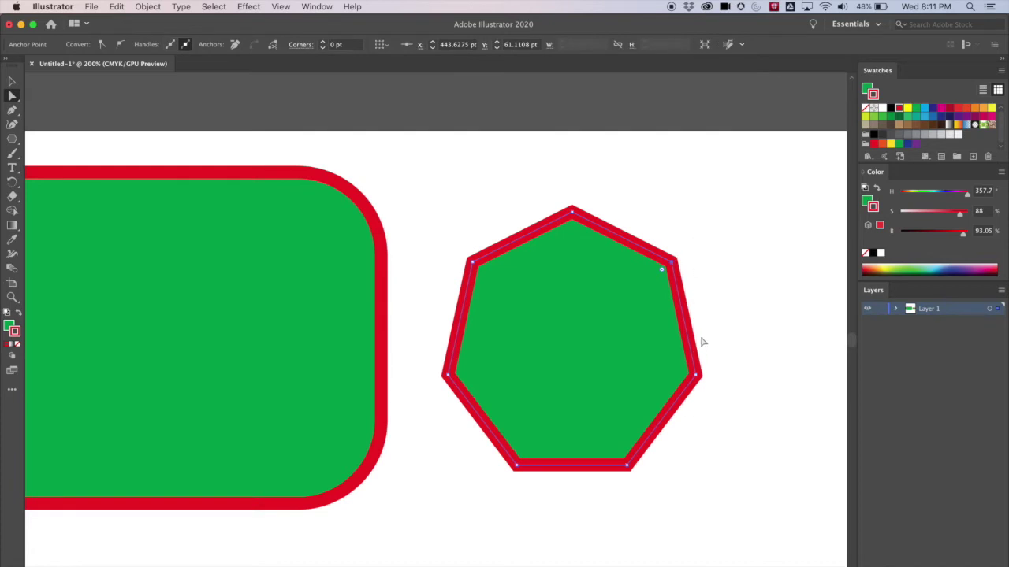
drag(672, 263, 747, 213)
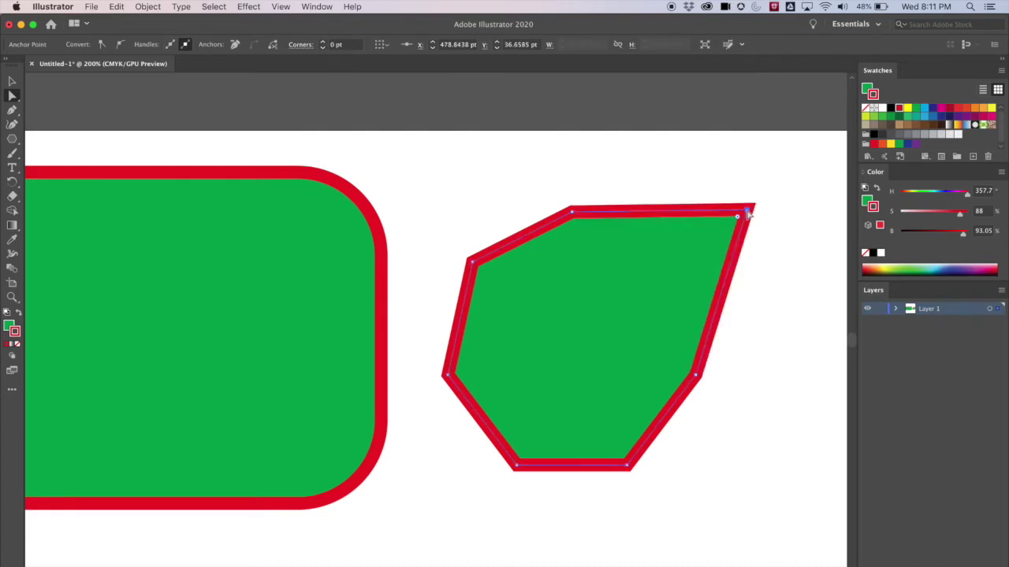
key(super+z)
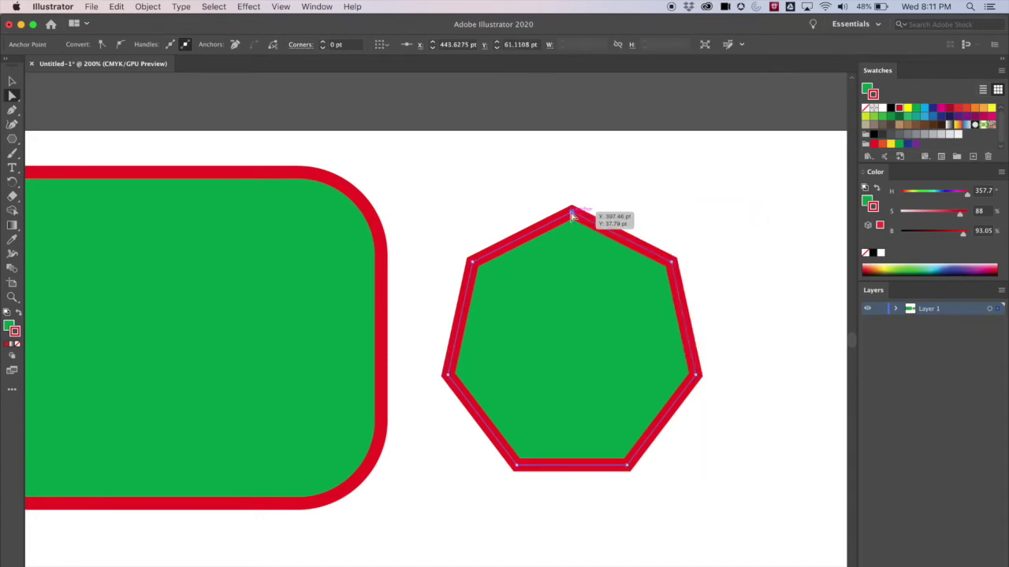
Move the whole polygon so its top anchor lies at about X 435 pt, Y 80 pt, and select that anchor.
drag(572, 216, 586, 287)
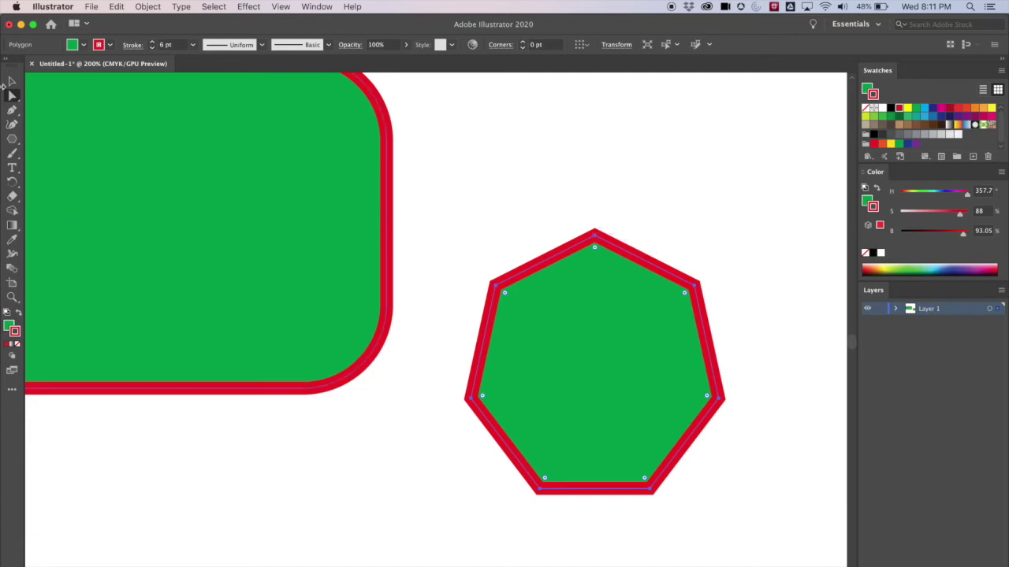
drag(216, 171, 184, 200)
drag(596, 331, 662, 282)
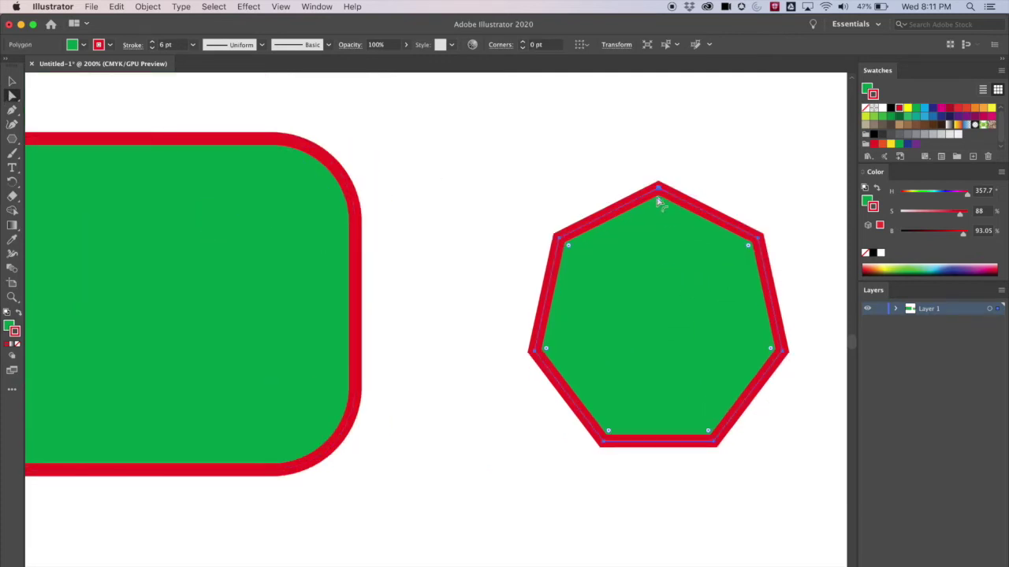
click(659, 190)
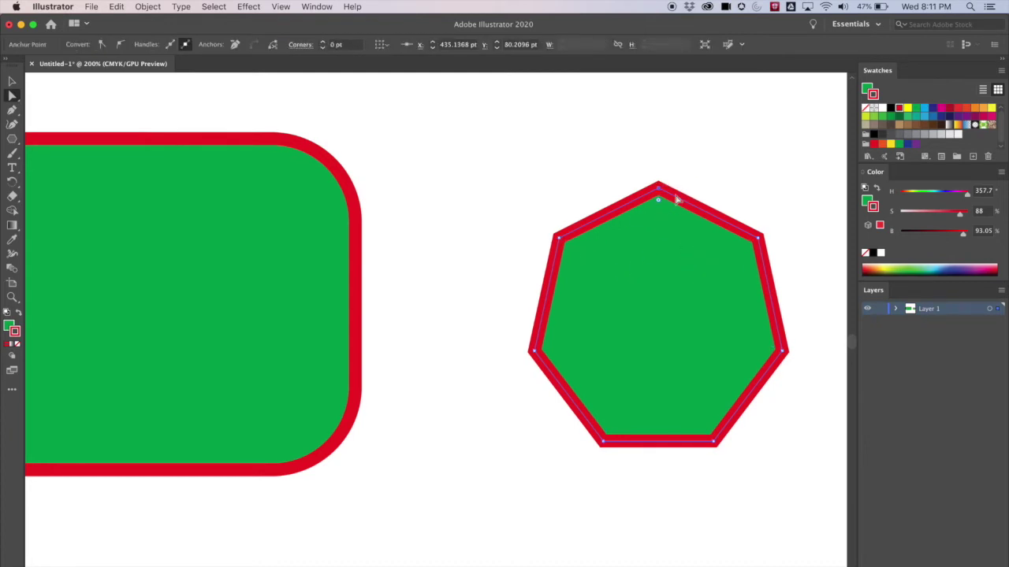
drag(721, 236, 572, 279)
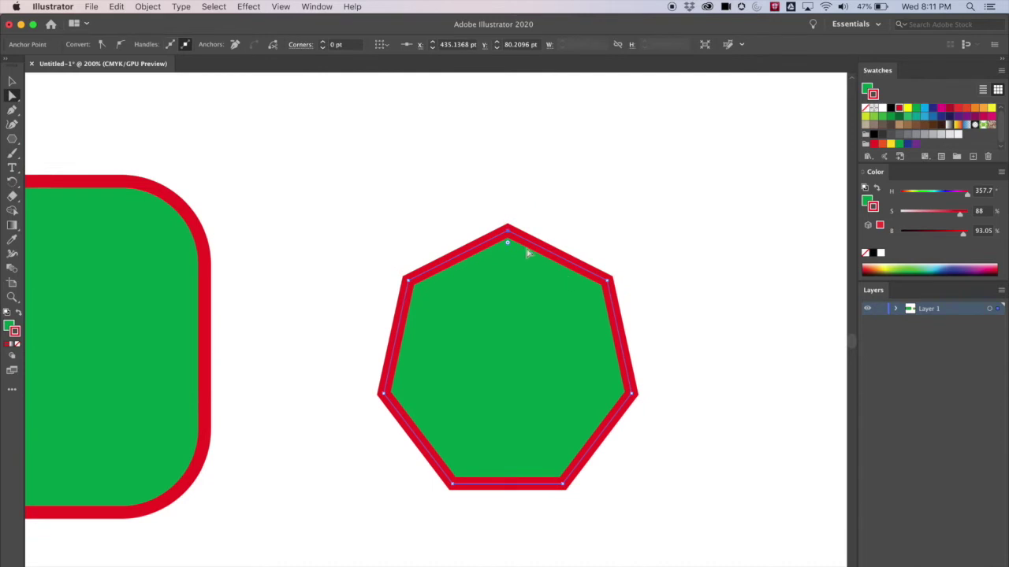
Move the polygon's top anchor upward in line with its original position more than once, undoing each move.
drag(508, 234, 511, 135)
click(520, 133)
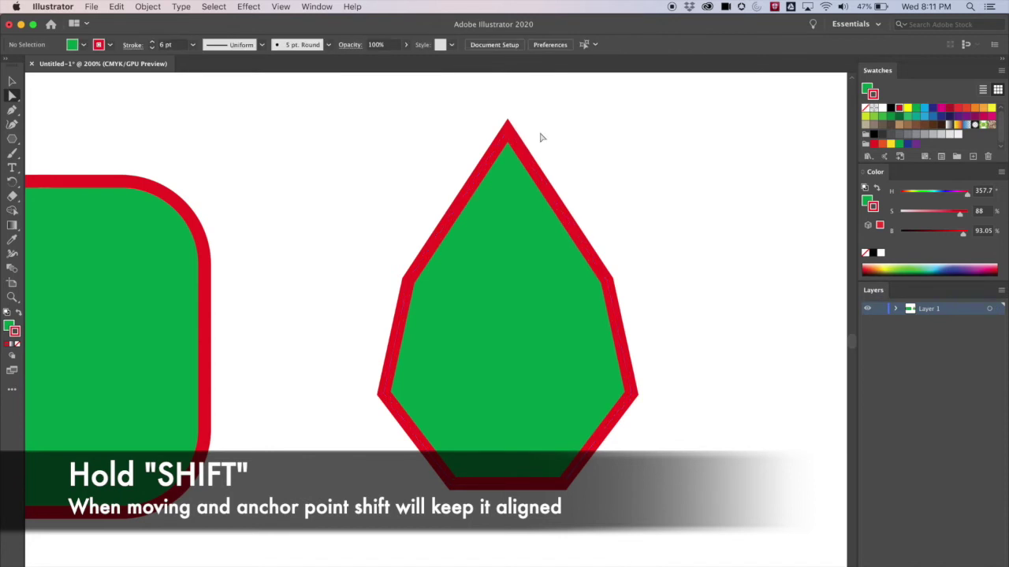
key(super+z)
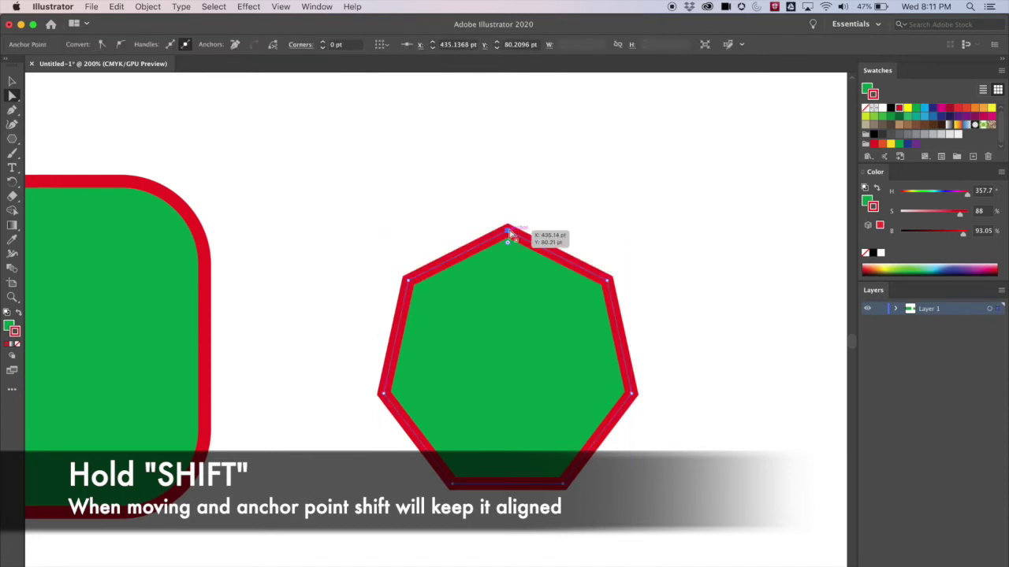
drag(508, 228, 516, 169)
mouse_move(529, 163)
mouse_down()
mouse_move(551, 151)
mouse_move(545, 134)
mouse_move(570, 137)
mouse_move(552, 147)
mouse_move(524, 216)
mouse_move(483, 156)
mouse_move(451, 157)
mouse_move(449, 144)
mouse_move(493, 149)
mouse_move(452, 152)
mouse_move(450, 133)
mouse_move(438, 131)
mouse_move(479, 190)
mouse_move(517, 220)
mouse_move(504, 208)
mouse_move(534, 173)
mouse_move(570, 174)
mouse_move(617, 213)
mouse_move(635, 164)
mouse_move(649, 171)
mouse_move(520, 128)
mouse_move(635, 182)
mouse_move(666, 216)
mouse_move(607, 154)
mouse_move(549, 136)
mouse_move(418, 108)
mouse_move(369, 126)
mouse_move(558, 144)
mouse_move(487, 142)
mouse_move(645, 143)
mouse_move(529, 126)
mouse_move(513, 157)
mouse_up()
key(super+z)
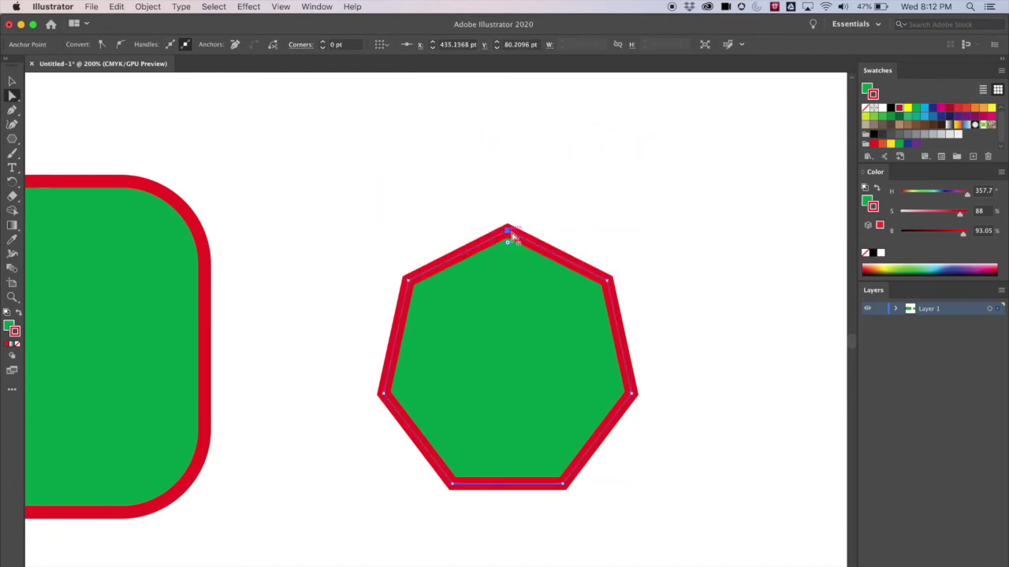
Deselect the polygon and move only its top anchor straight up by about 23 pt.
key(super+shift+a)
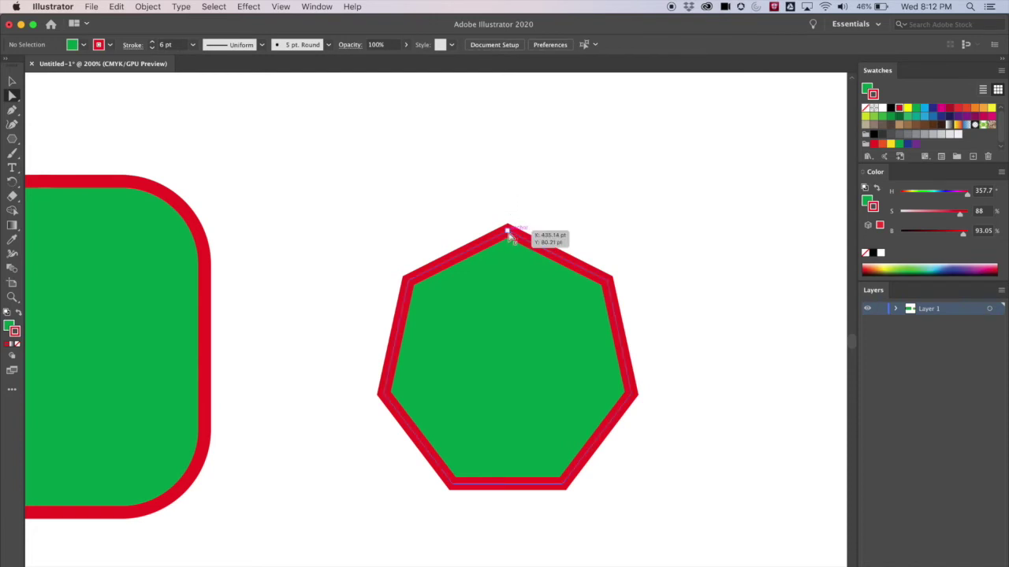
drag(510, 233, 508, 183)
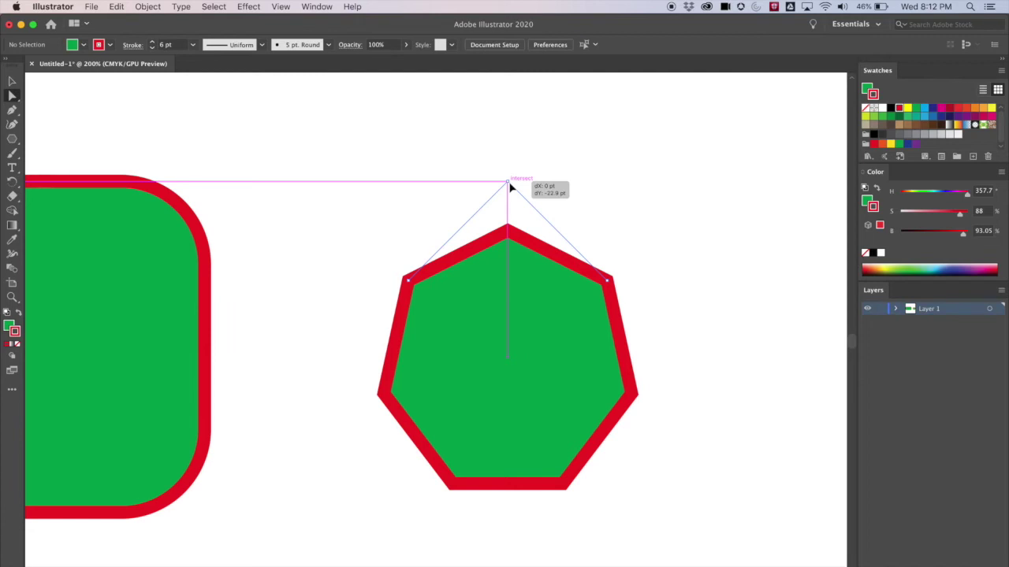
drag(509, 187, 508, 186)
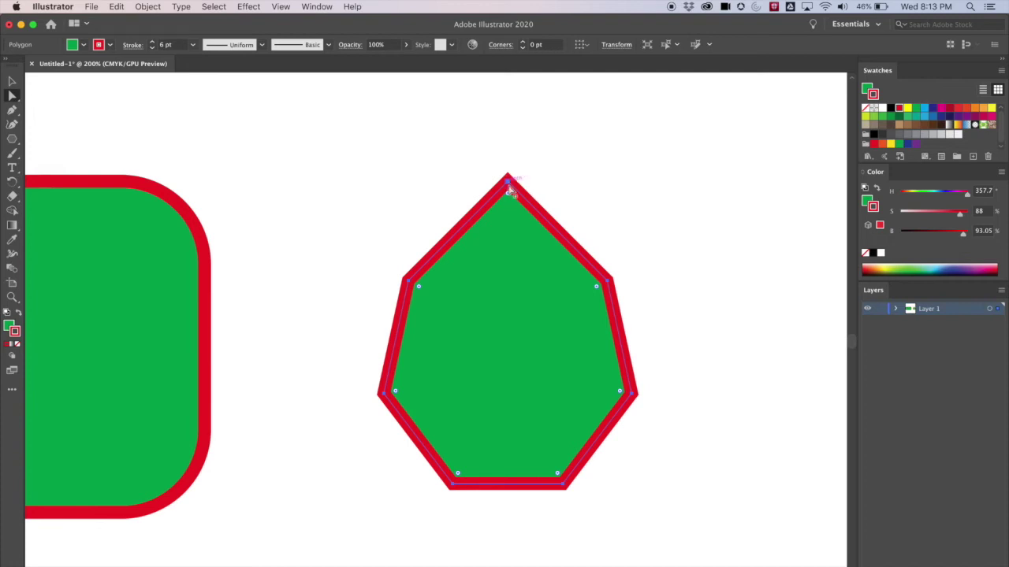
Try rounding the polygon from its top corner widget with the Selection tool, undo the rounding, and deselect the polygon.
click(12, 80)
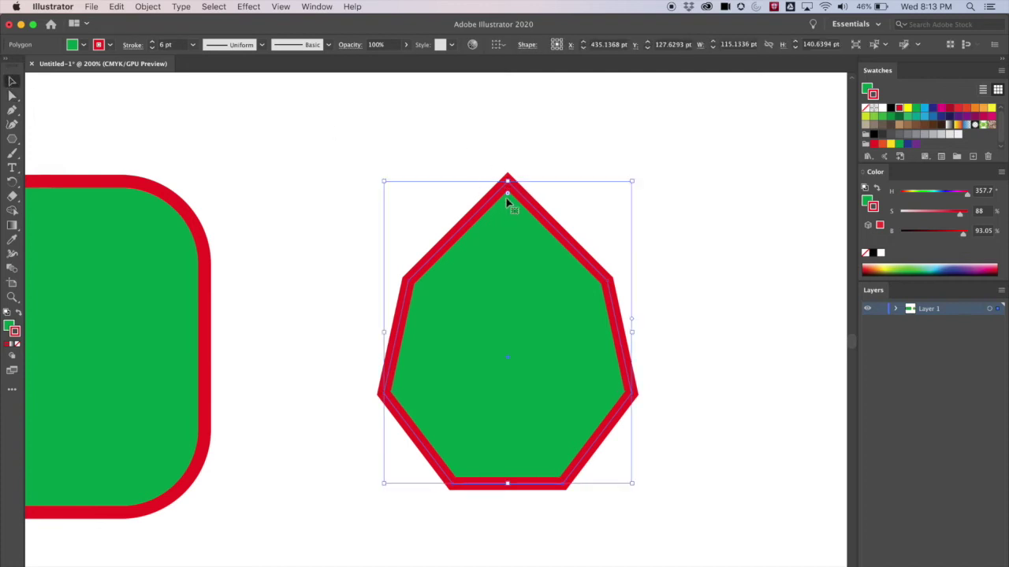
drag(509, 197, 508, 213)
key(super+z)
click(155, 149)
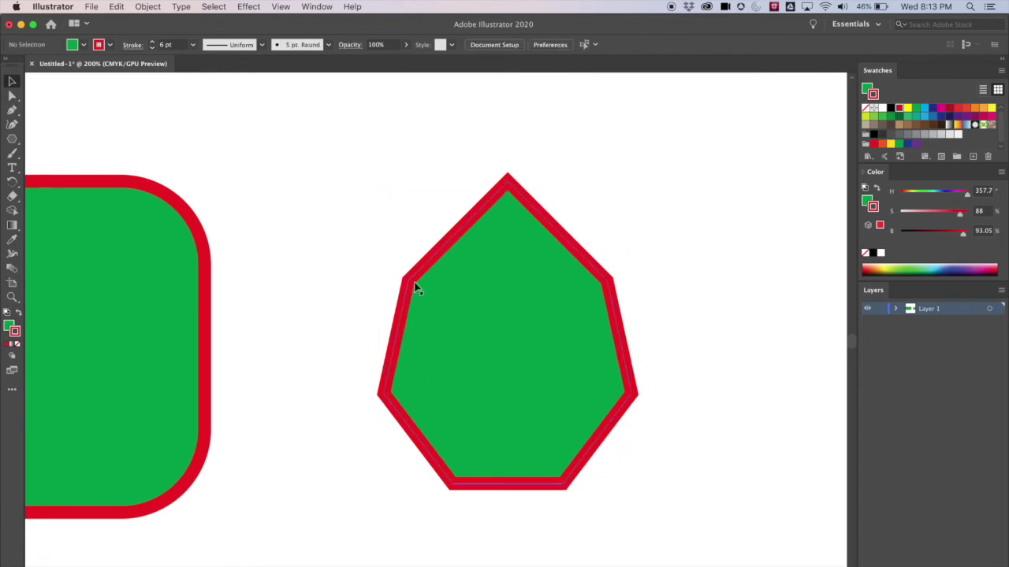
Round all the polygon's corners with Direct Selection to about 18.8 pt and again to about 16.1 pt, undoing each rounding.
click(417, 288)
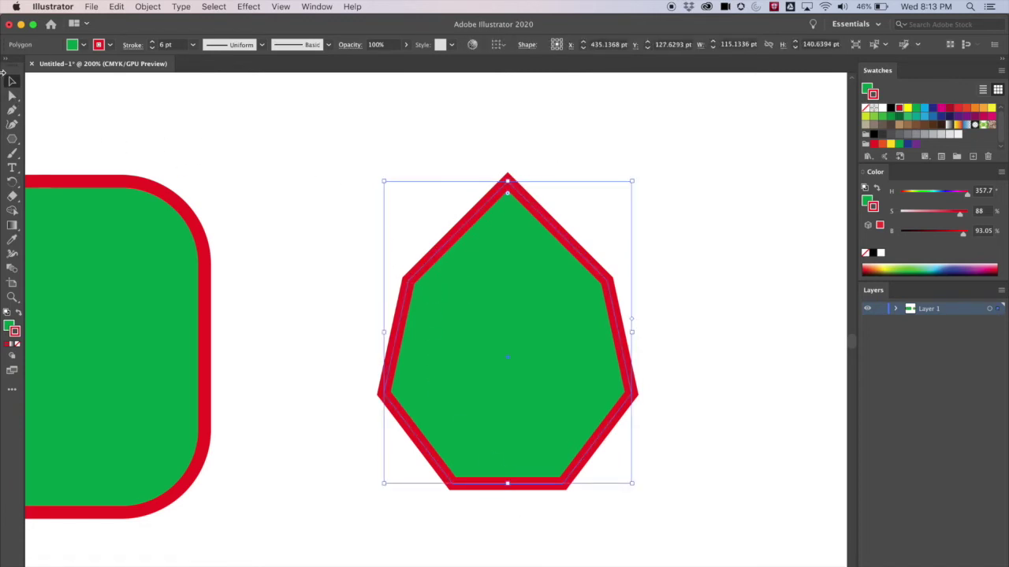
click(12, 94)
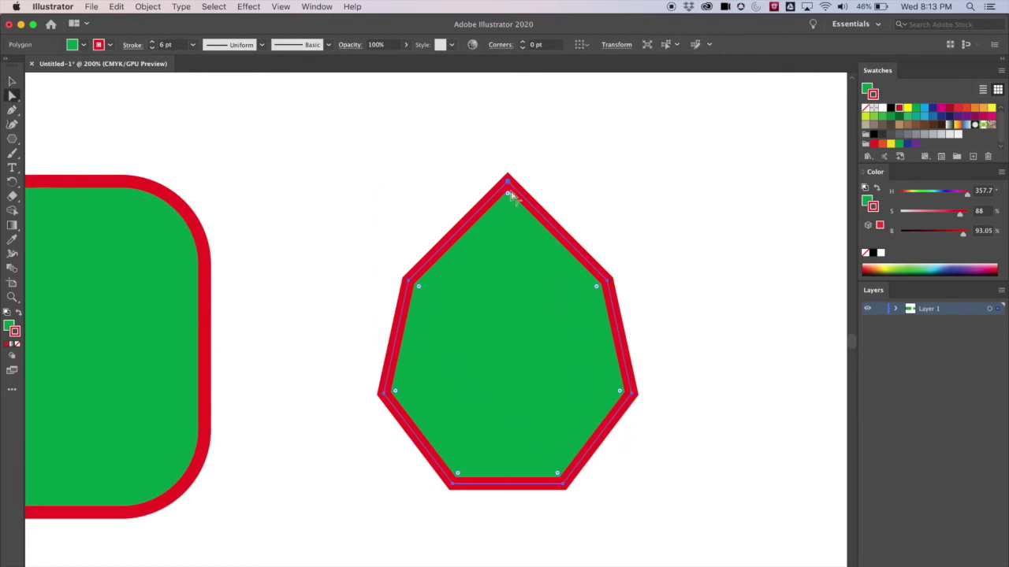
drag(508, 193, 508, 243)
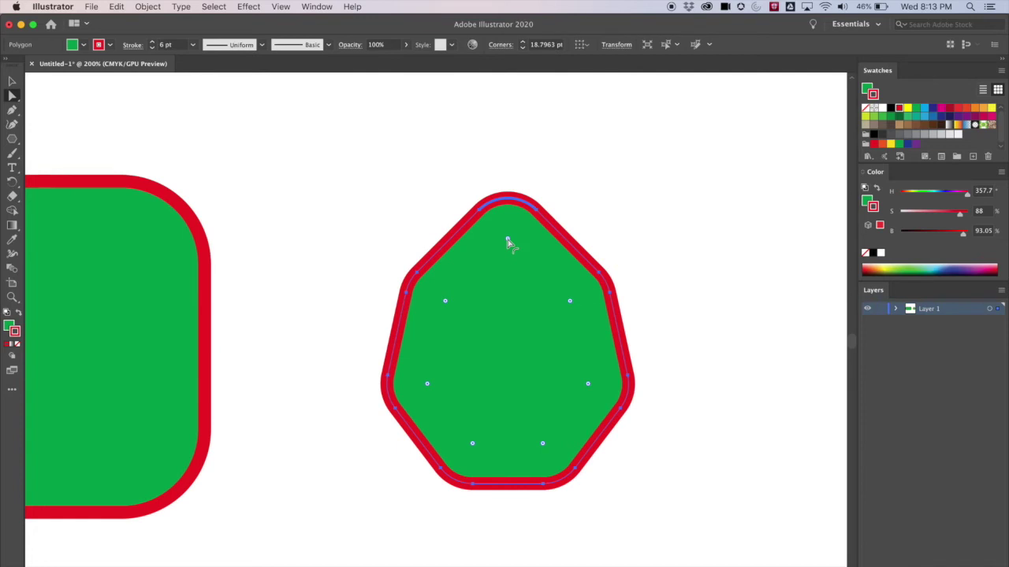
key(super+z)
drag(419, 286, 442, 298)
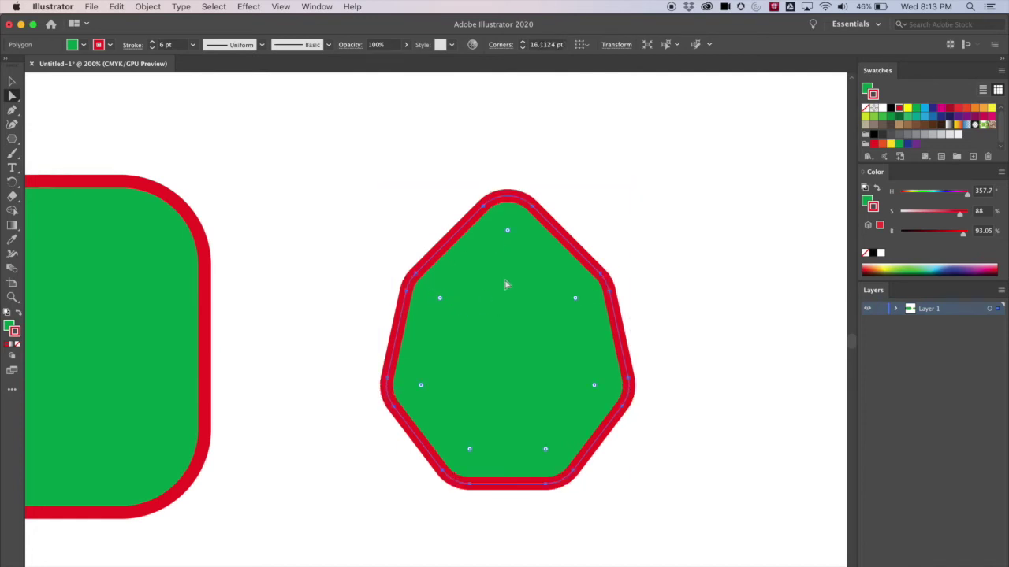
key(super+z)
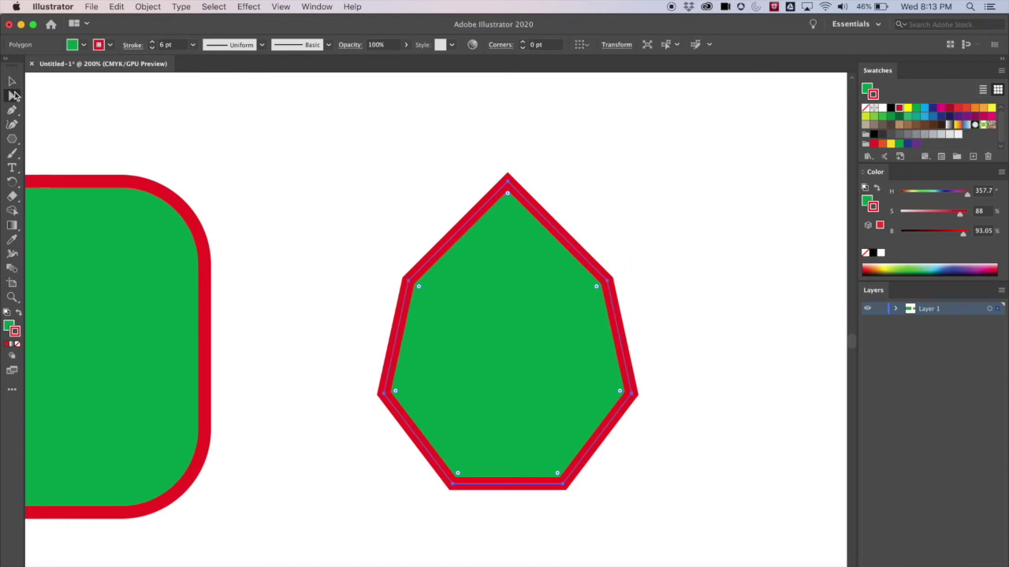
Move the polygon's top anchor to about X 455 pt, Y 53 pt and round only that corner by about 9.6 pt.
drag(508, 184, 554, 174)
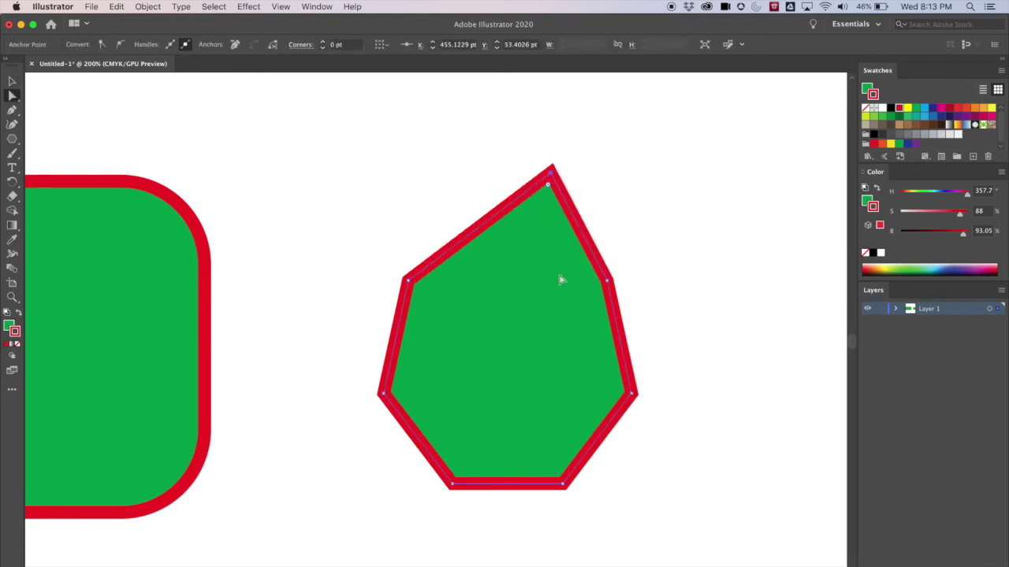
drag(549, 189, 544, 205)
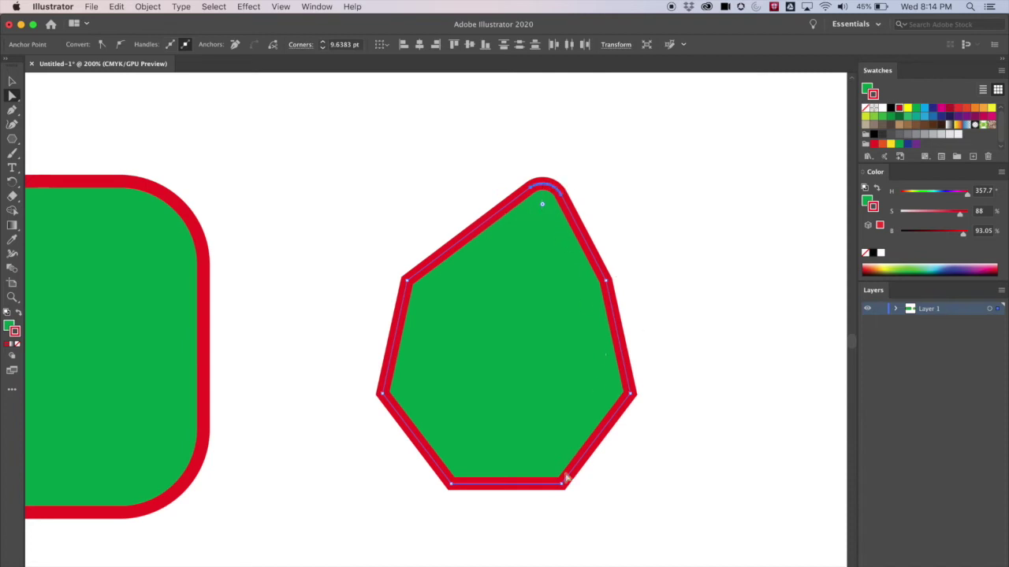
Round only the polygon's lower-left corner by about 10.7 pt, and select the right anchor of the rounded top corner.
click(451, 482)
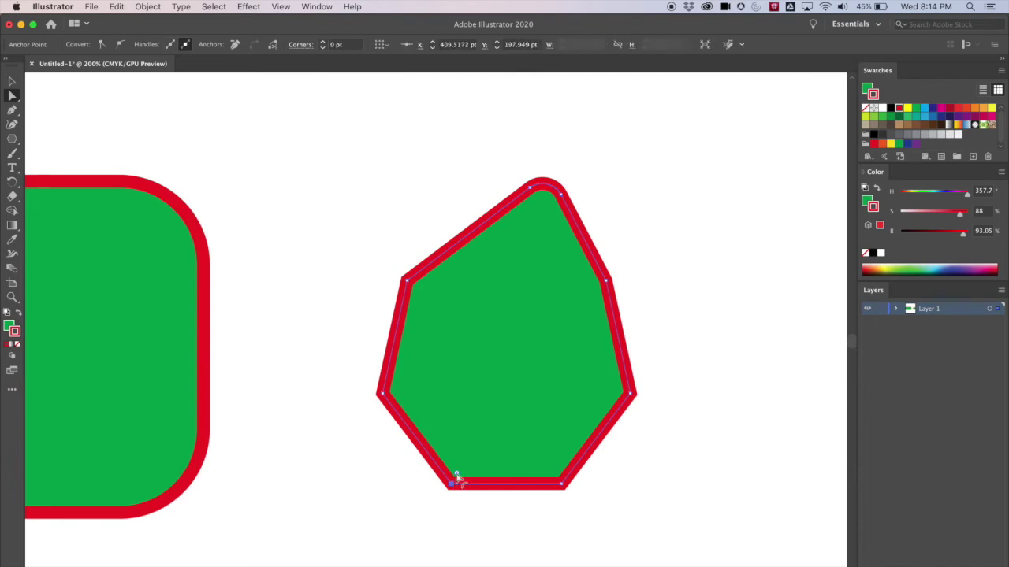
drag(456, 472, 462, 465)
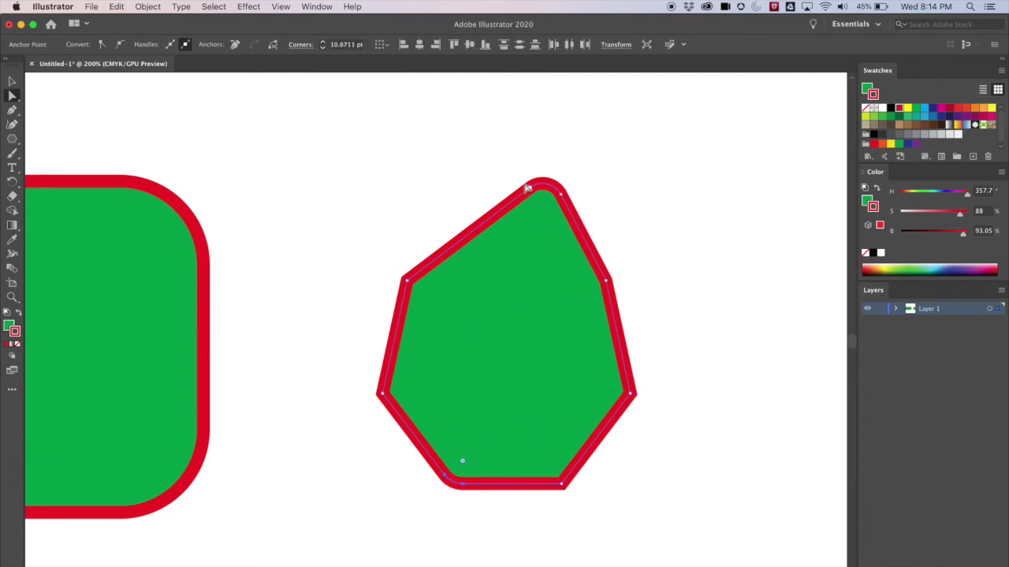
click(559, 193)
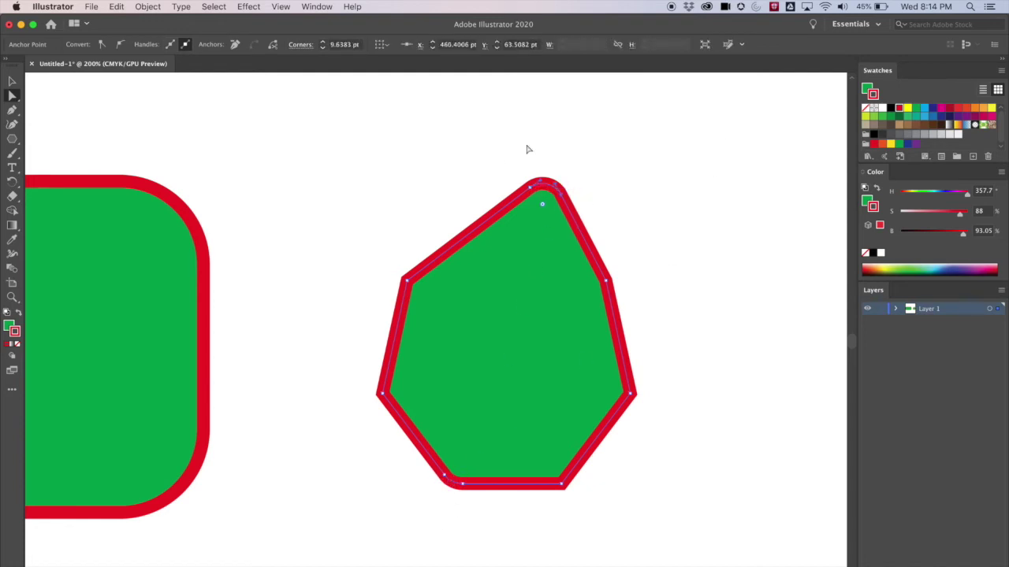
key(super+equal)
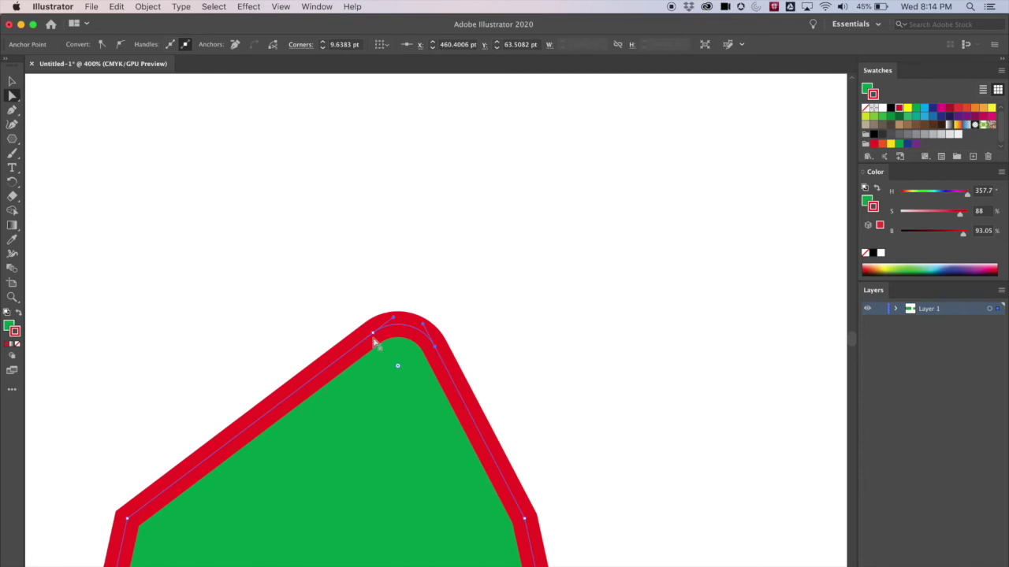
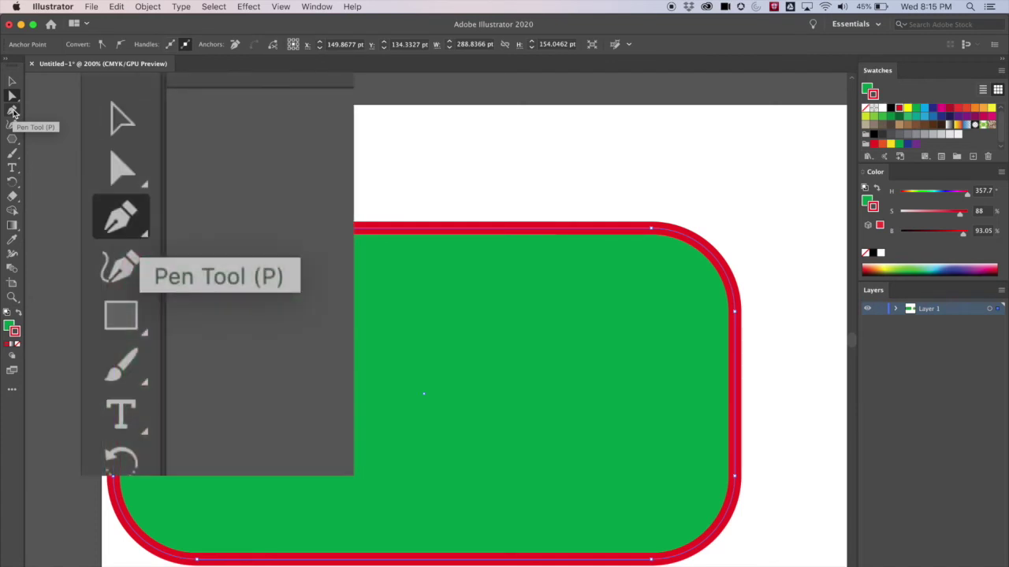
Try to add an anchor point at the middle of the rounded rectangle's top edge with the Pen tool.
click(12, 111)
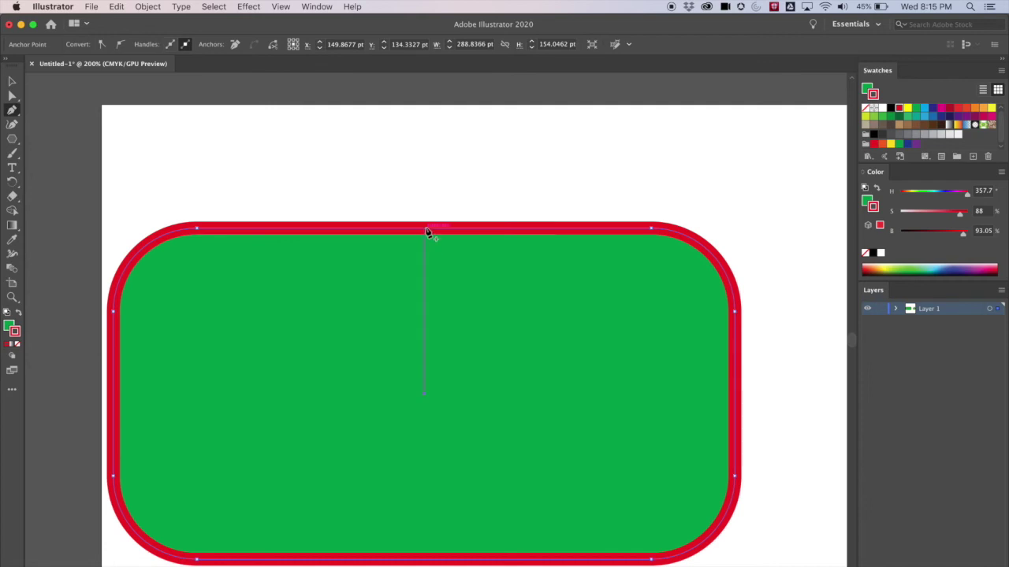
key(super+equal)
scroll(432, 173, down, 5)
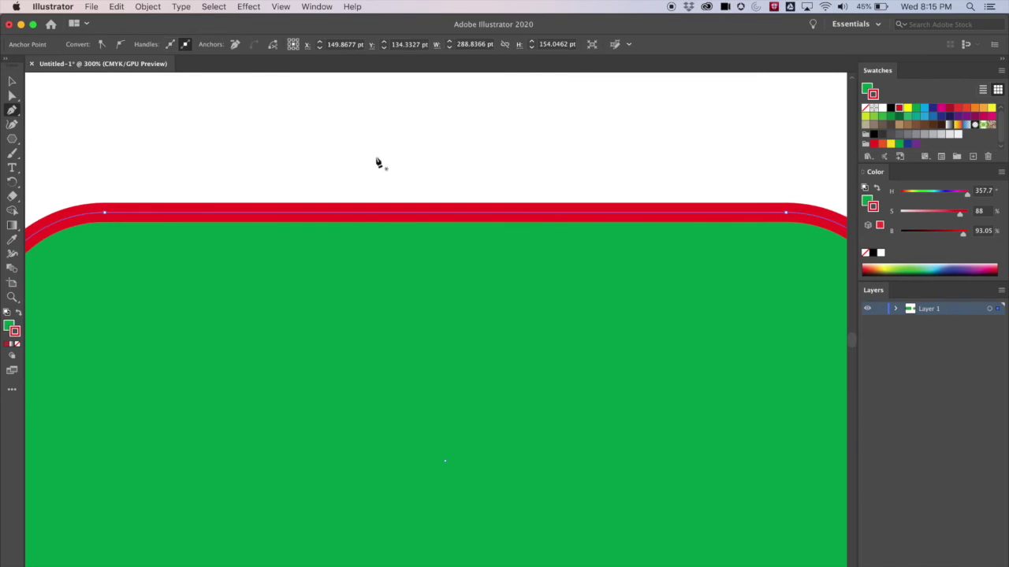
click(446, 212)
Reset the rounded rectangle to the default white fill and black 1 pt stroke, and undo the reset.
key(v)
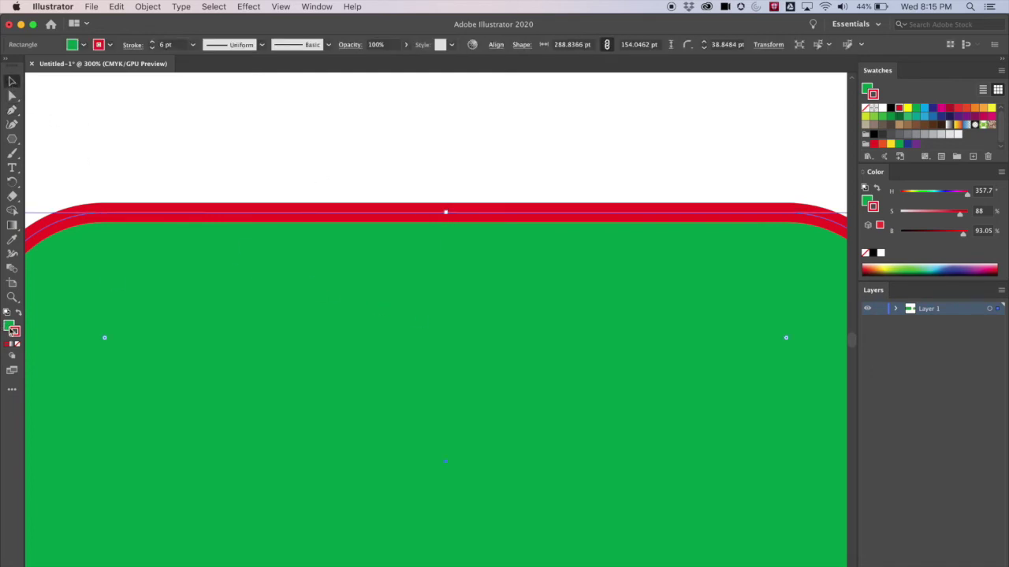
click(9, 326)
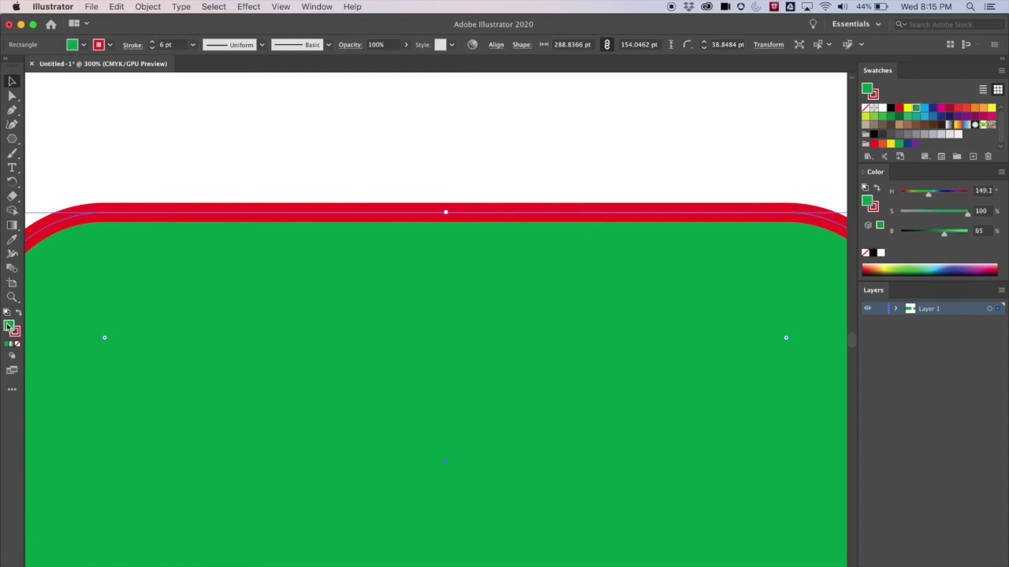
click(6, 314)
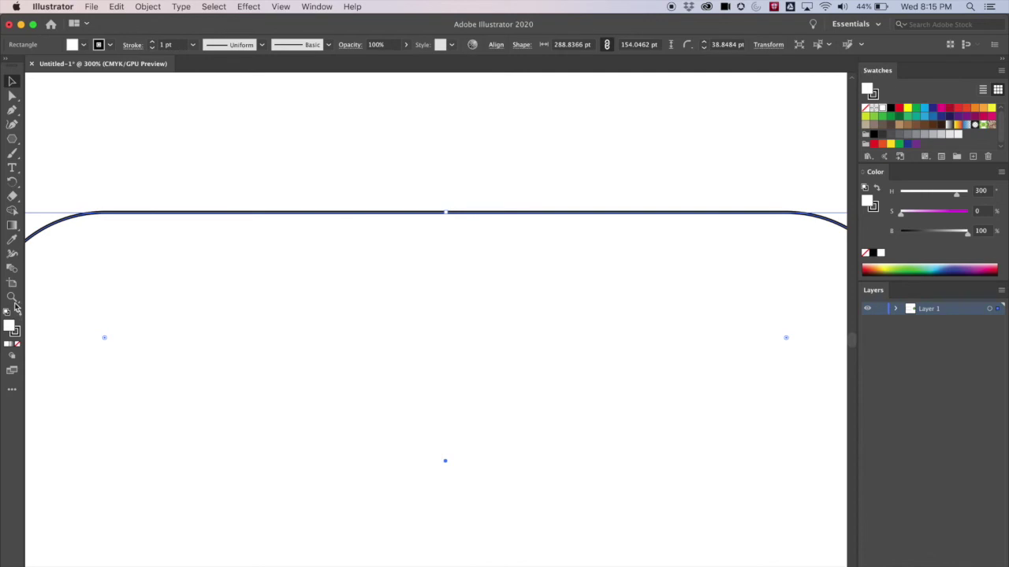
click(116, 7)
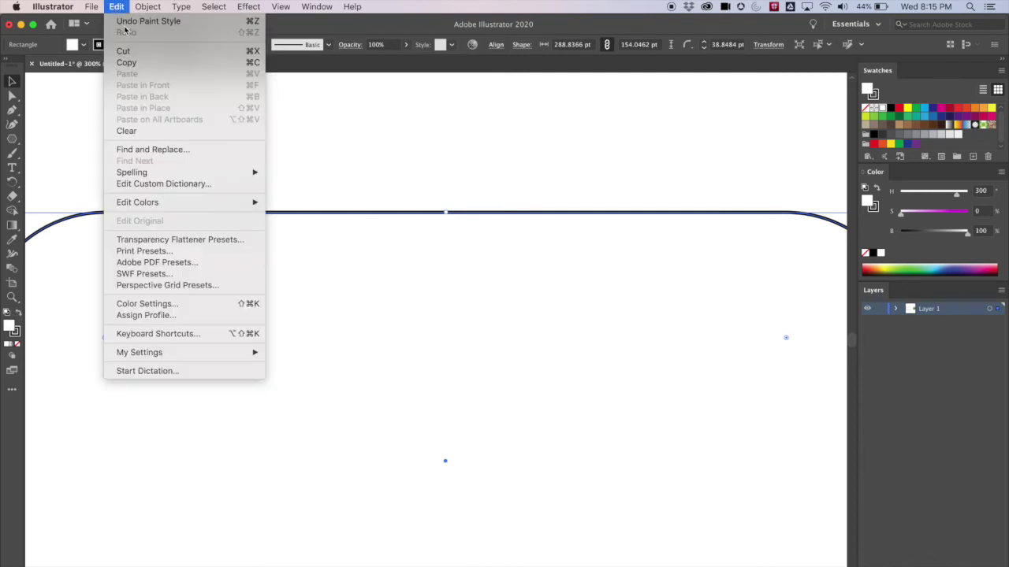
click(130, 22)
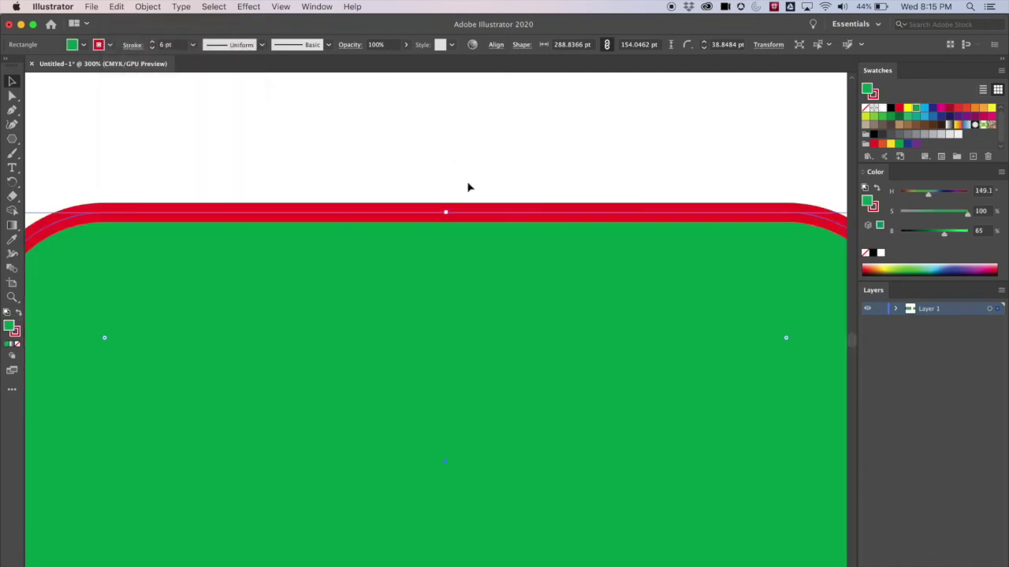
Fill the rounded rectangle with white and change the fill to black.
click(883, 109)
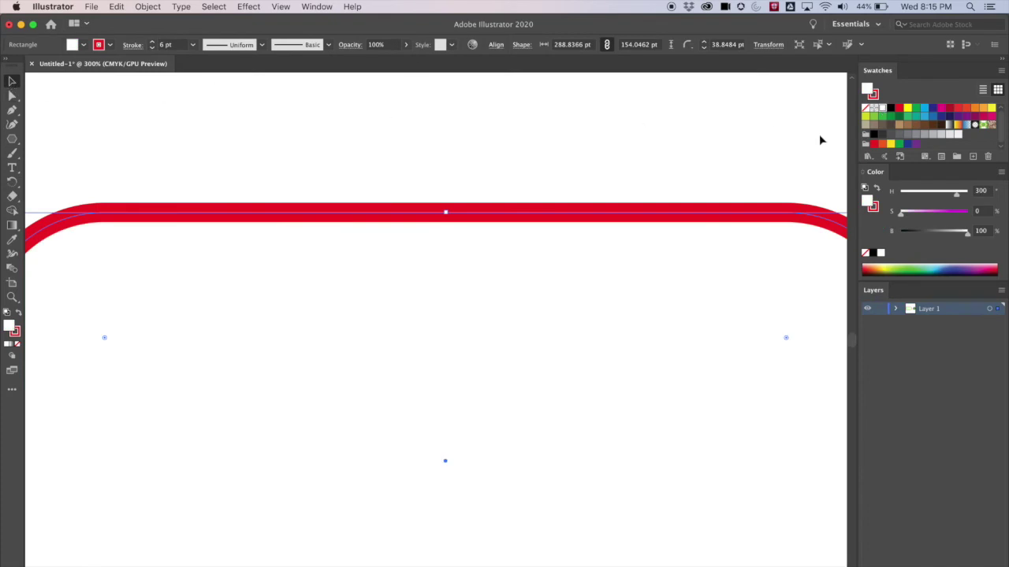
click(891, 109)
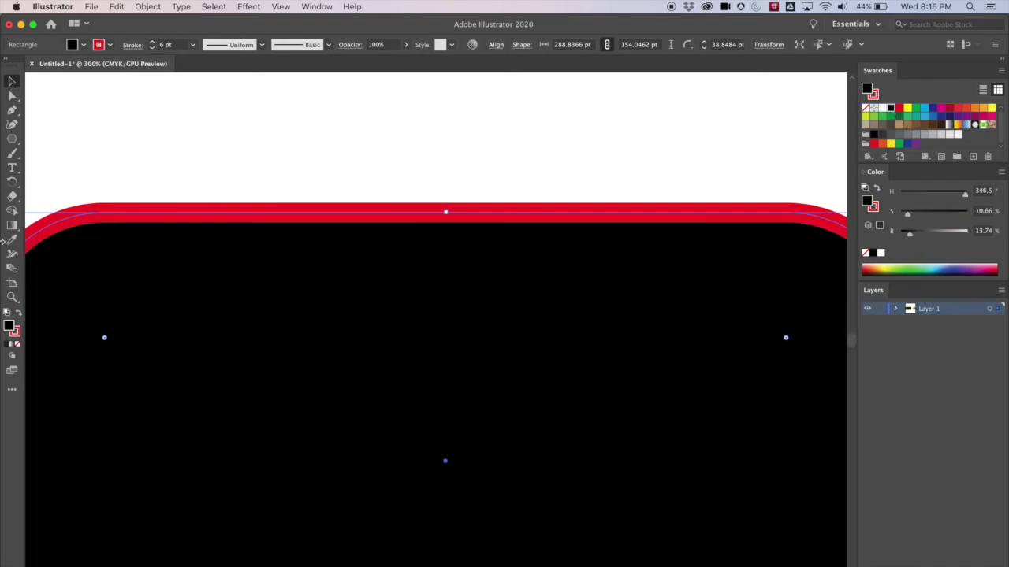
Add five anchor points along the rectangle's top edge with the Pen tool: one at the middle, three left of it and one right.
click(11, 95)
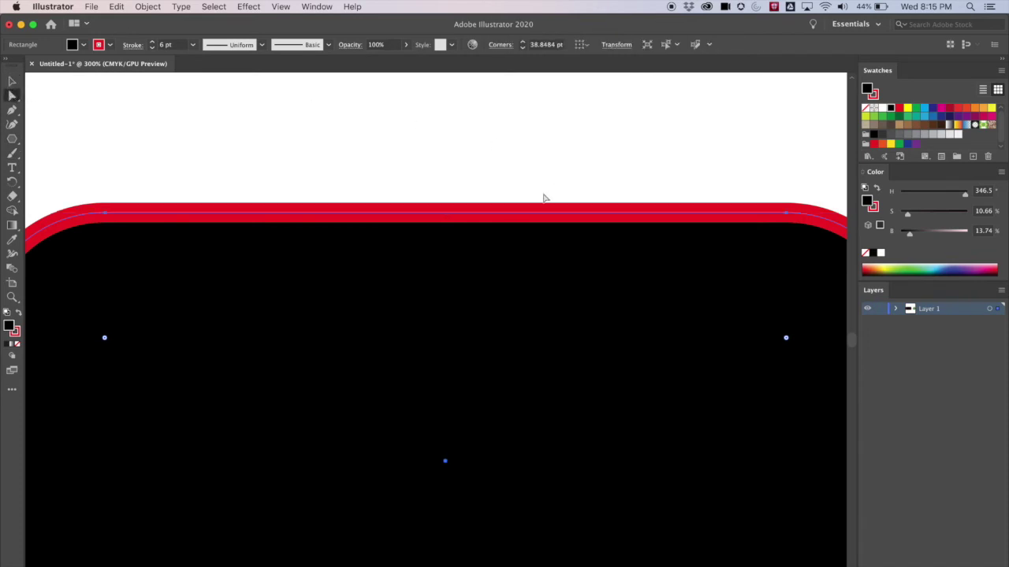
click(13, 112)
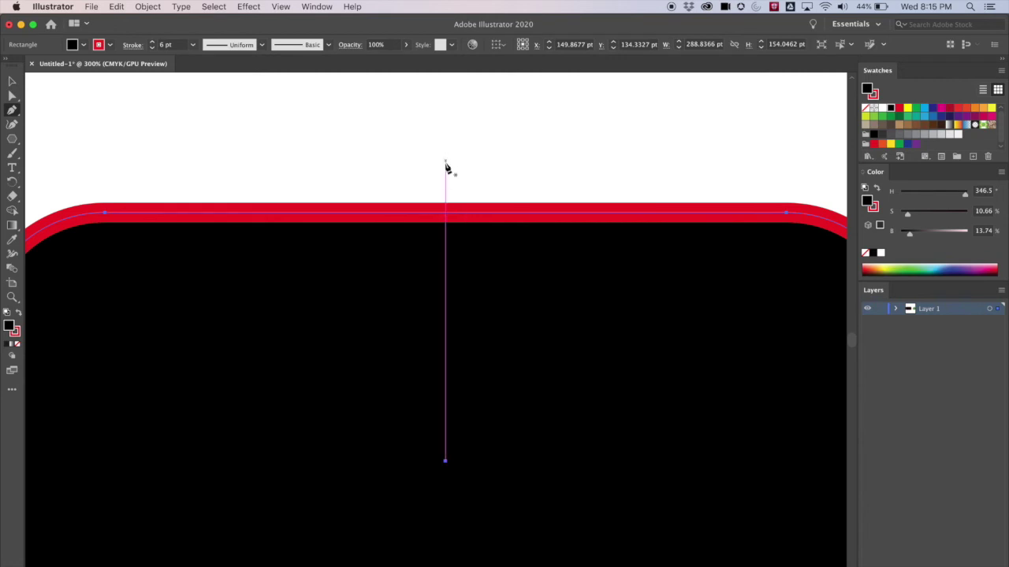
click(446, 216)
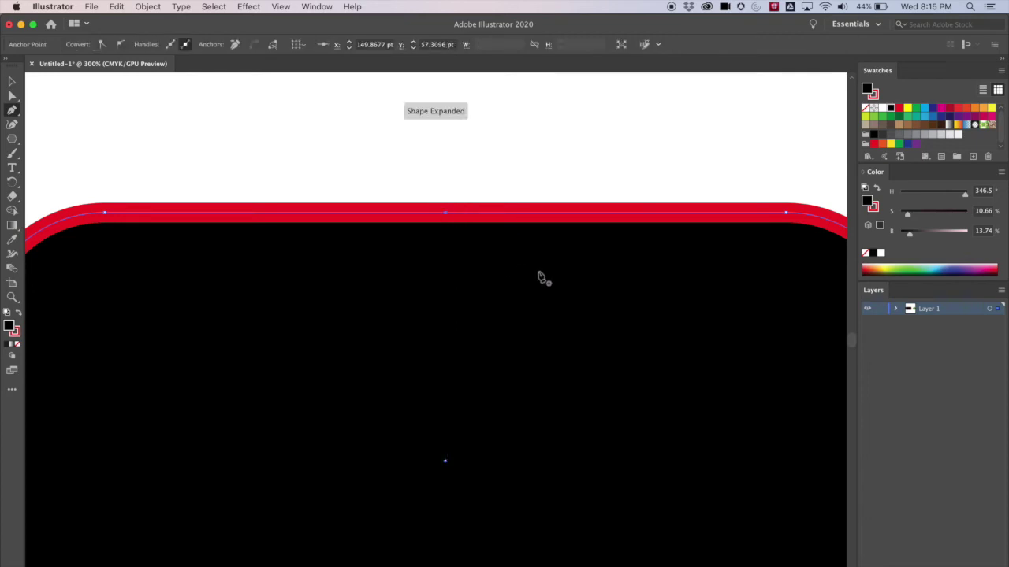
click(228, 213)
click(257, 213)
click(328, 213)
click(615, 213)
Move the top edge's middle anchor to about X 99 pt, Y 22 pt and the added anchor right of it to about X 220 pt, Y 42 pt.
click(12, 95)
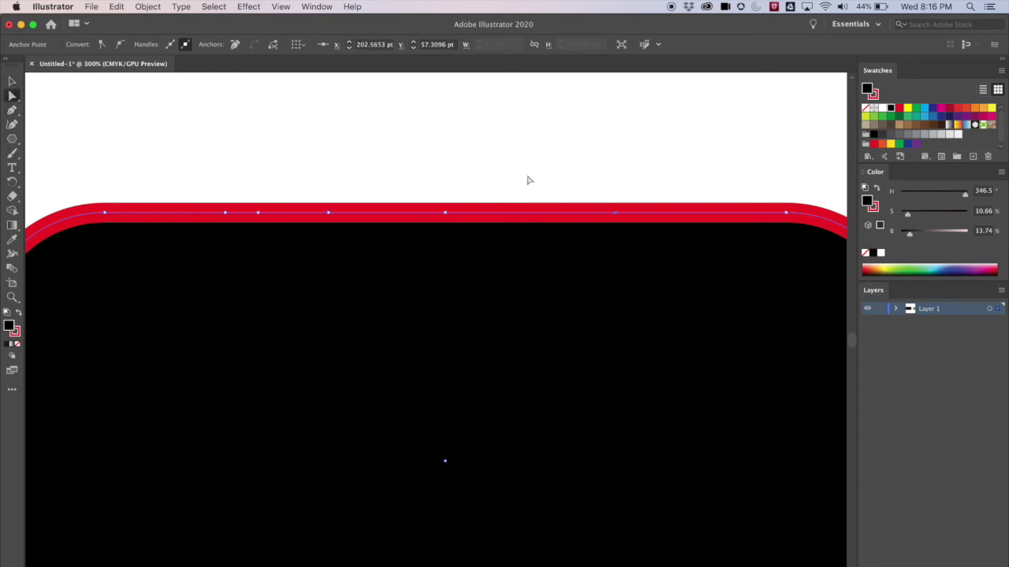
drag(447, 213, 285, 99)
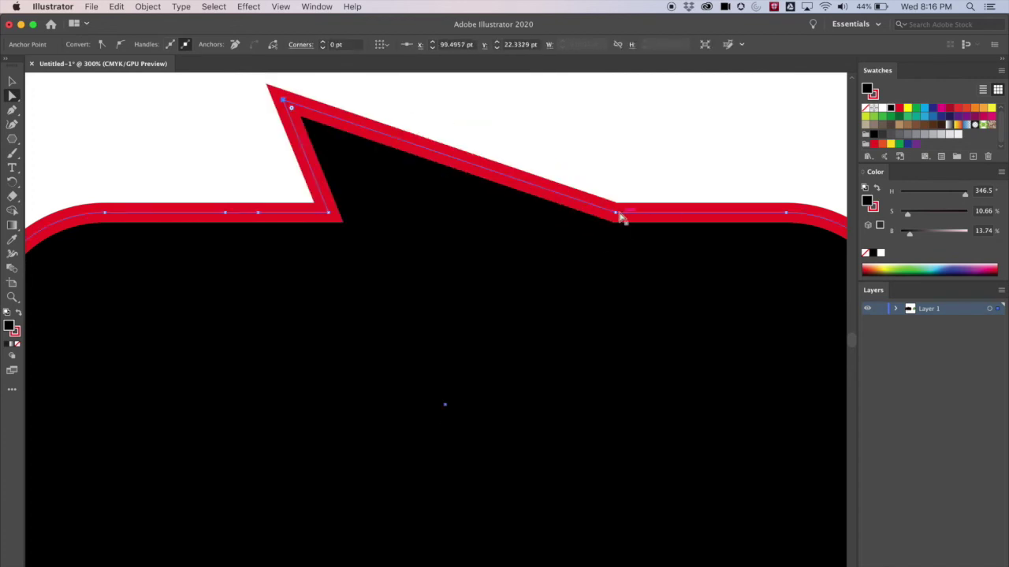
drag(616, 216, 672, 165)
key(super+minus)
key(super+minus)
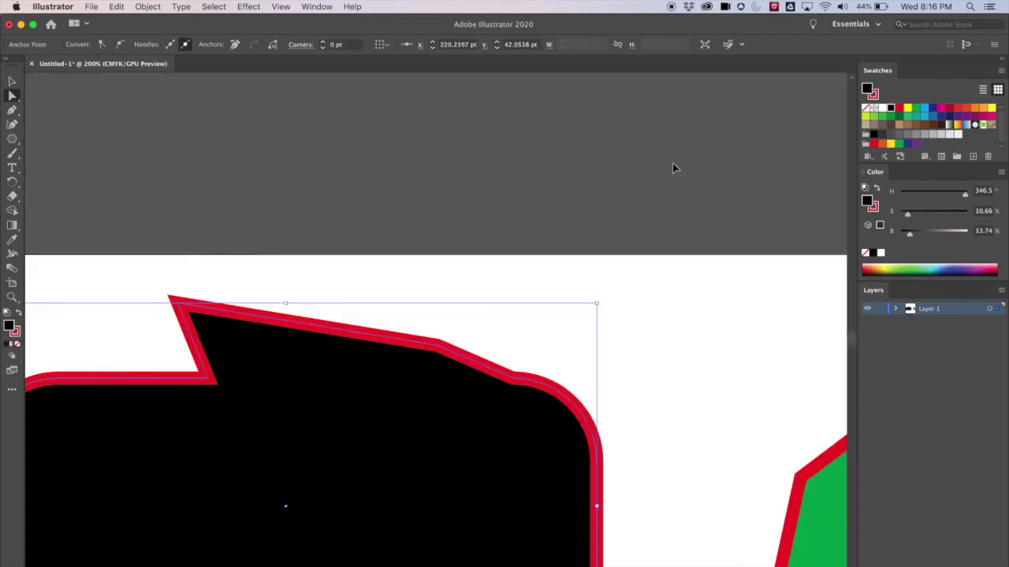
Move the added anchor right of the peak onto the corner anchor at about X 255 pt, Y 57 pt, and rotate the shape half a turn.
drag(444, 241, 617, 149)
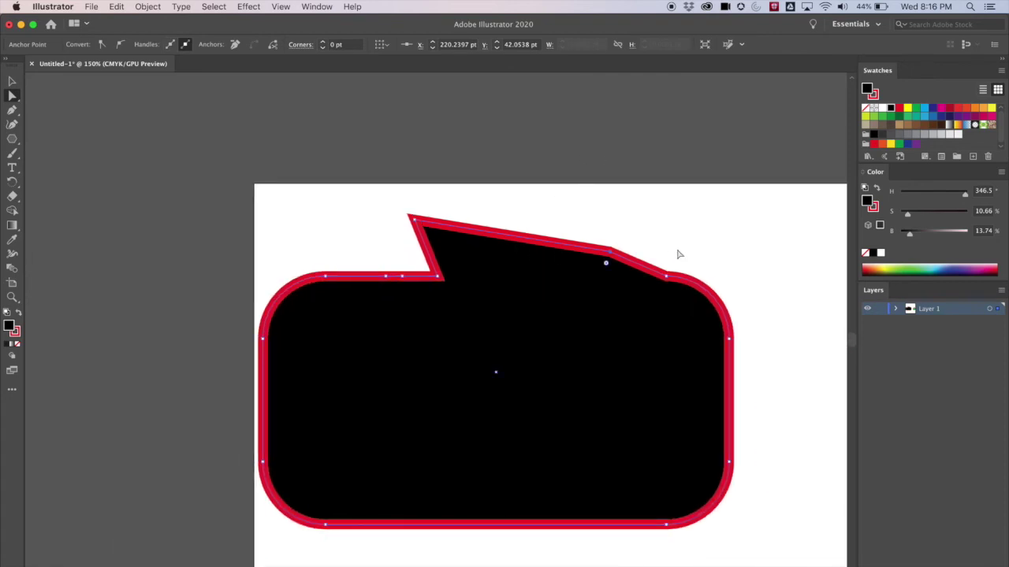
drag(611, 252, 666, 276)
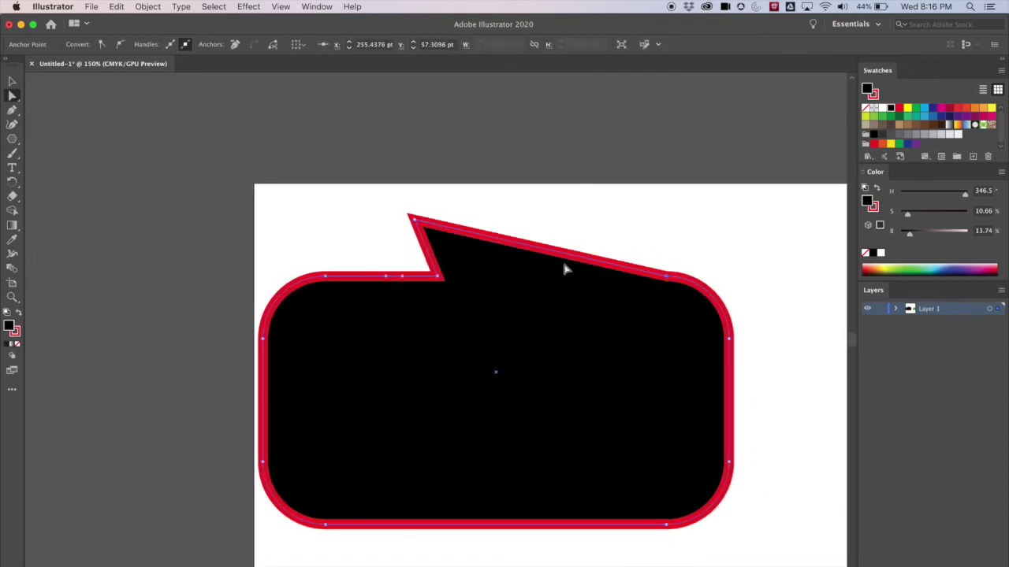
click(12, 80)
drag(730, 216, 476, 394)
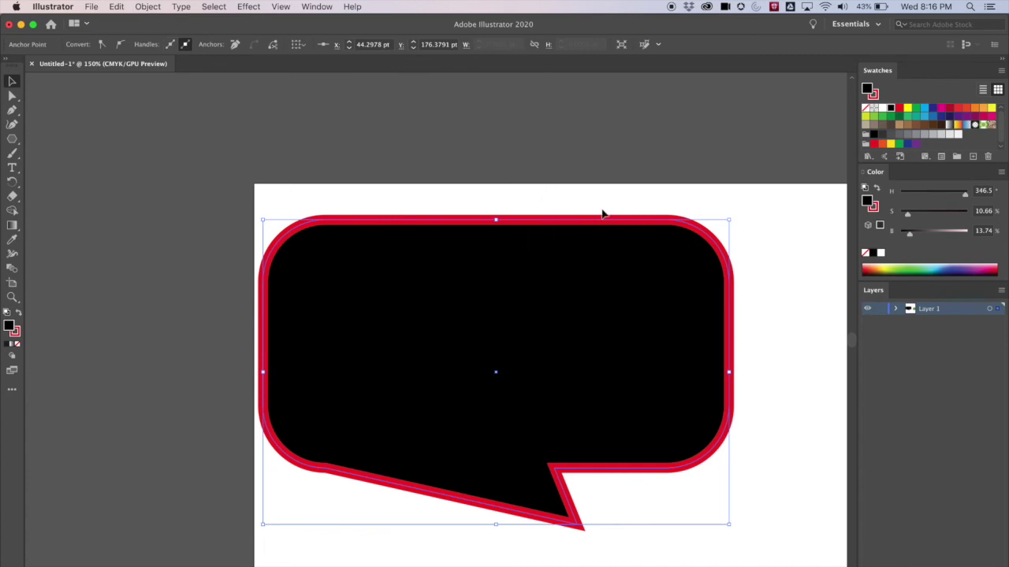
Delete the two extra anchor points on the black shape's bottom edge right of the spike with the Pen tool.
click(12, 111)
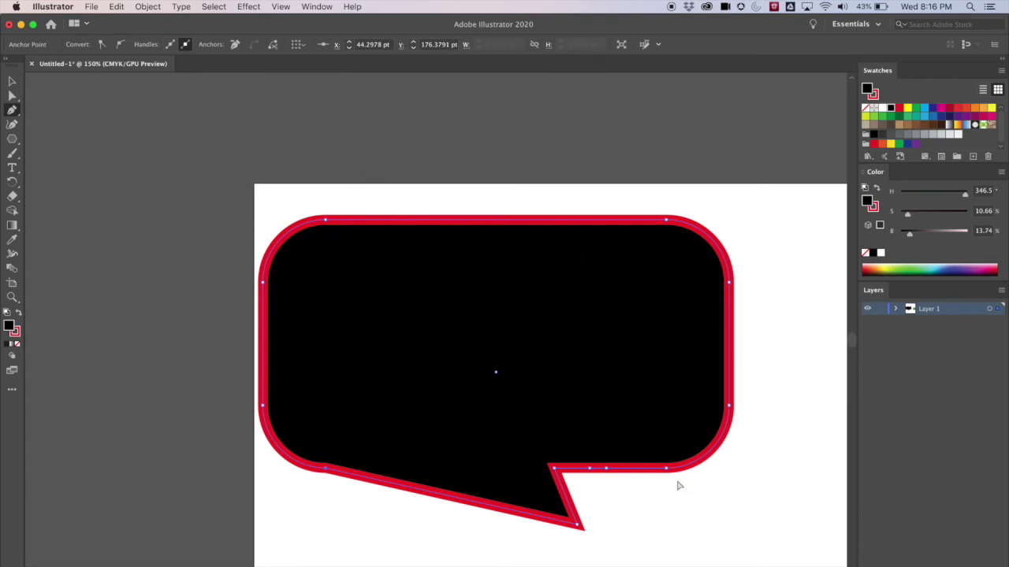
key(super+equal)
drag(705, 462, 475, 407)
key(super+equal)
key(super+equal)
scroll(518, 412, right, 10)
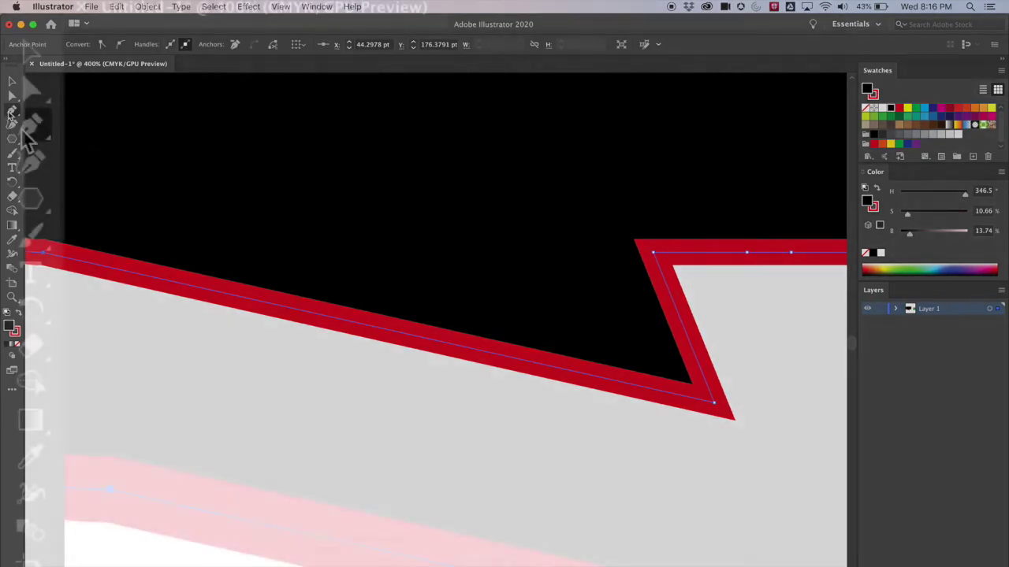
click(12, 112)
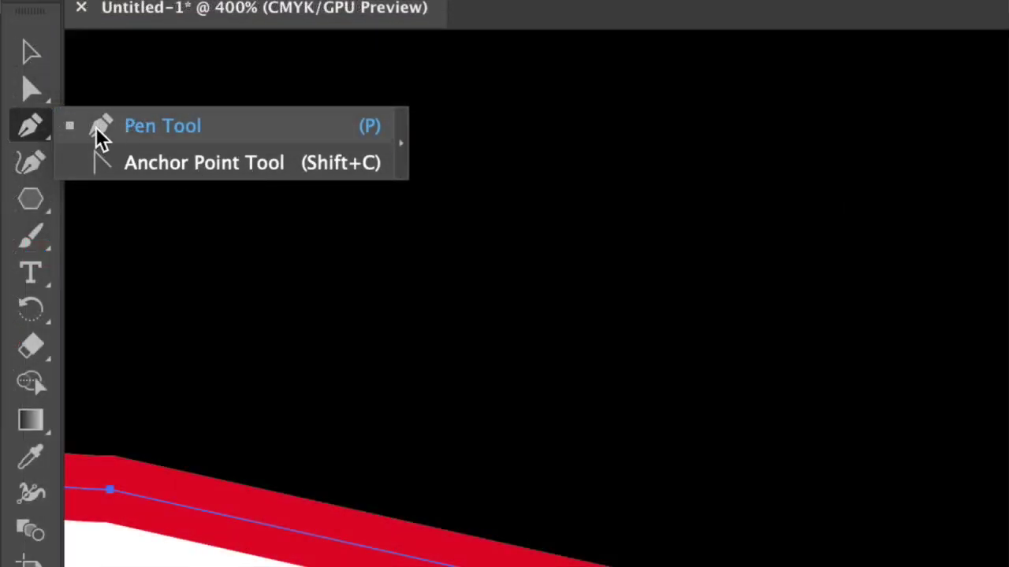
click(36, 126)
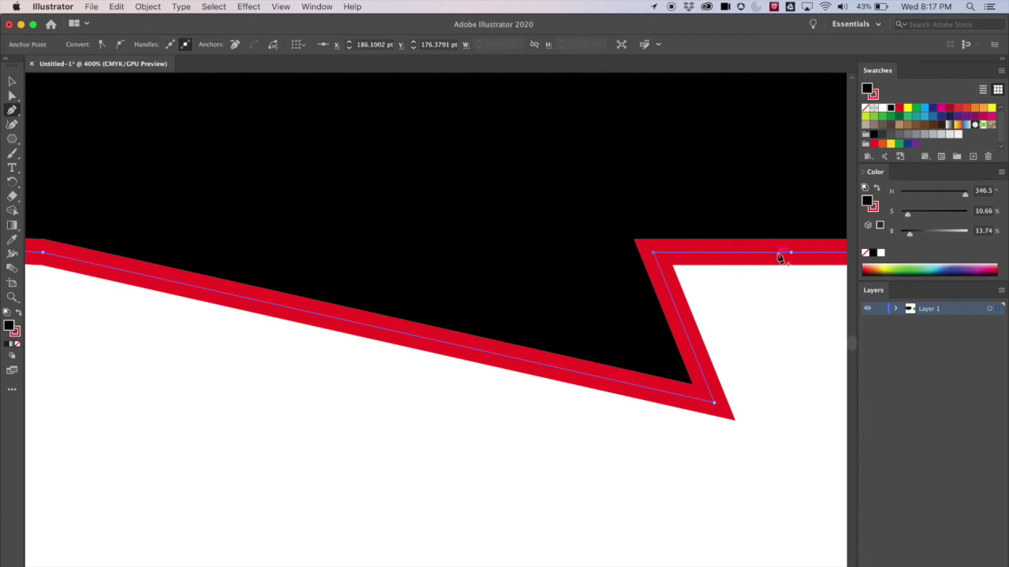
drag(801, 259, 374, 259)
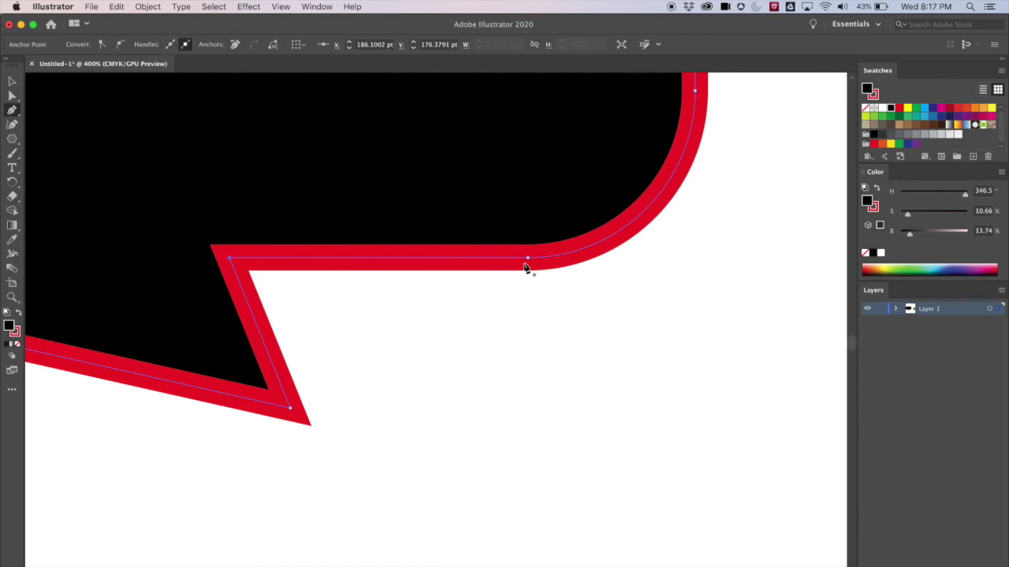
Delete the lower anchor point on the black shape's right side with the Pen tool.
key(super+minus)
drag(786, 223, 785, 227)
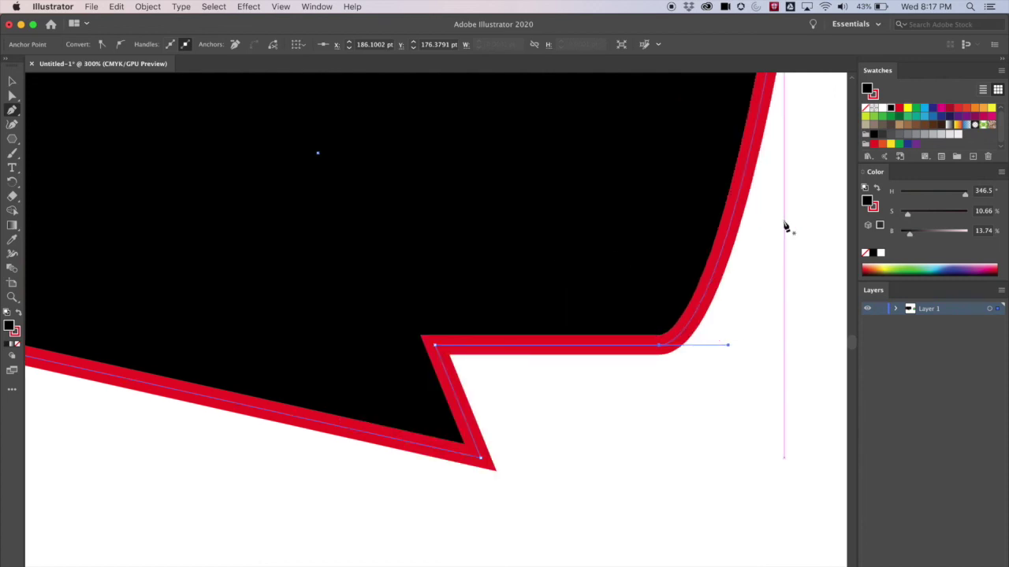
key(super+minus)
key(super+minus)
key(super+minus)
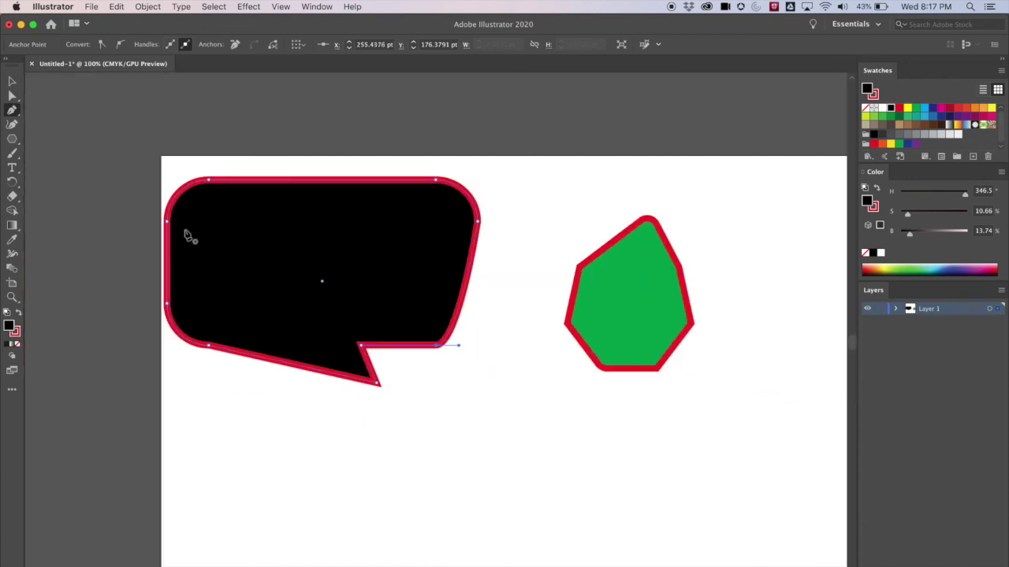
Delete the anchor points where the black shape's bottom-left corner meets the slanted edge with the Pen tool.
drag(190, 238, 491, 263)
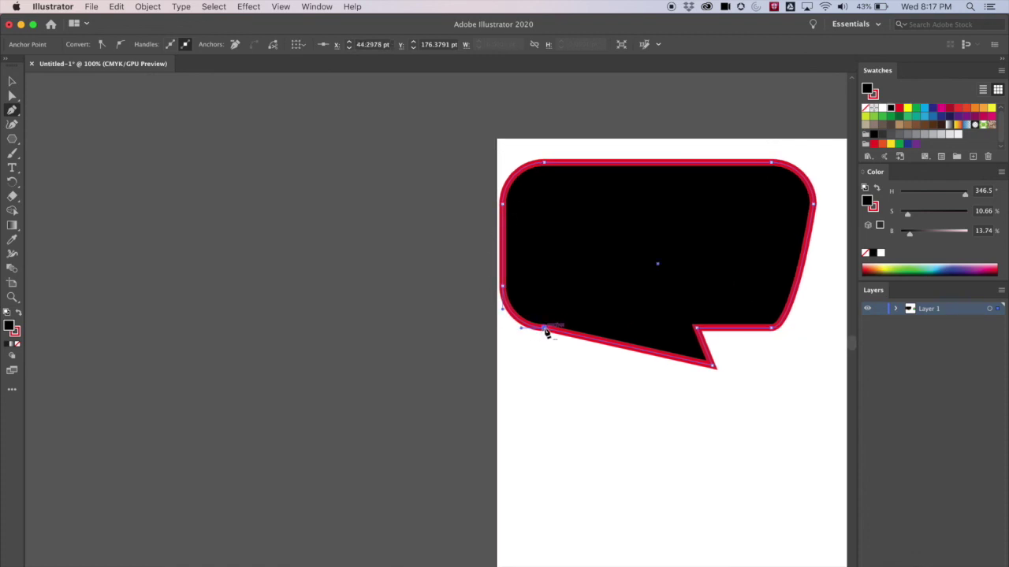
click(545, 331)
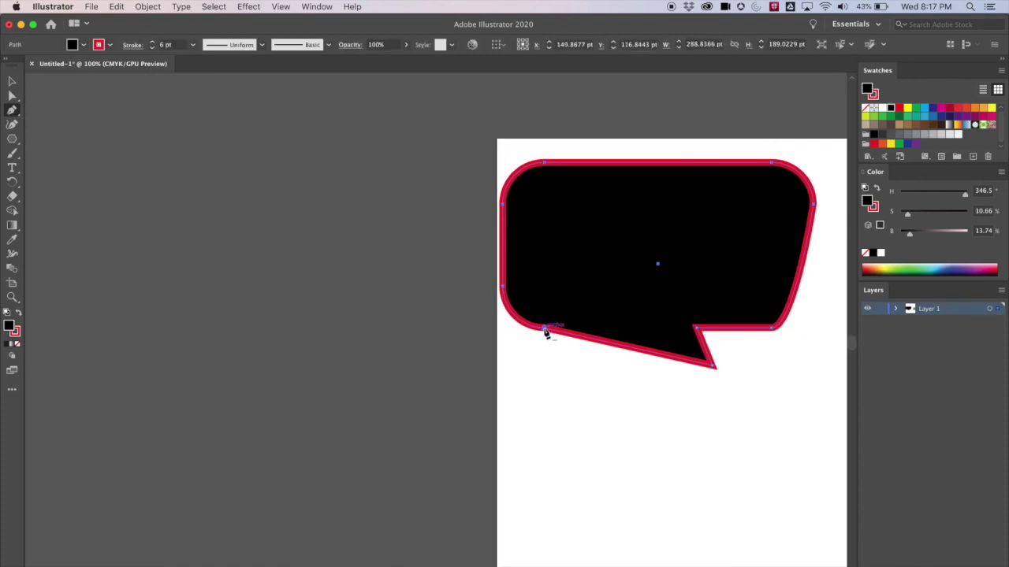
key(super+equal)
key(super+equal)
key(super+equal)
key(super+equal)
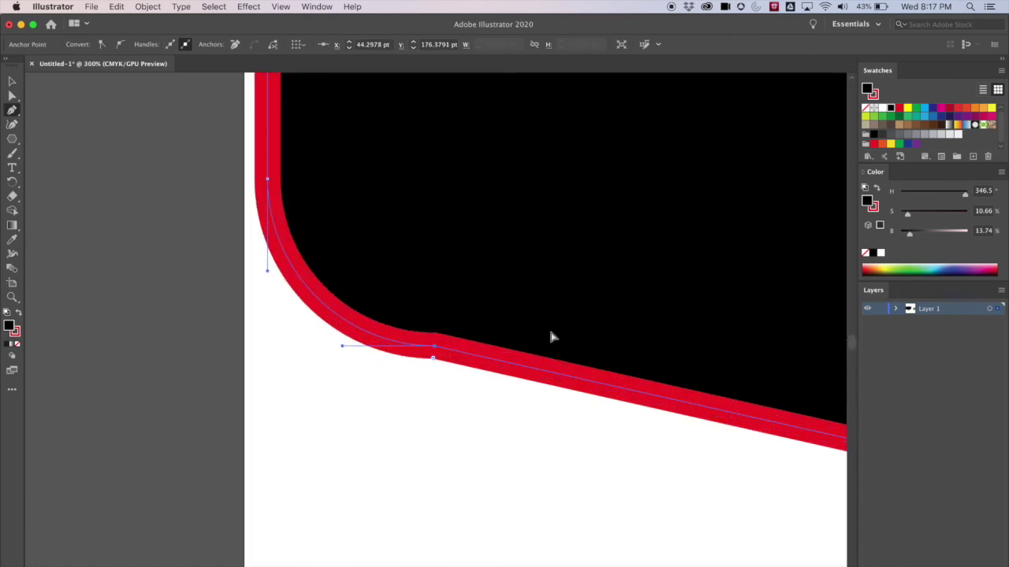
click(434, 347)
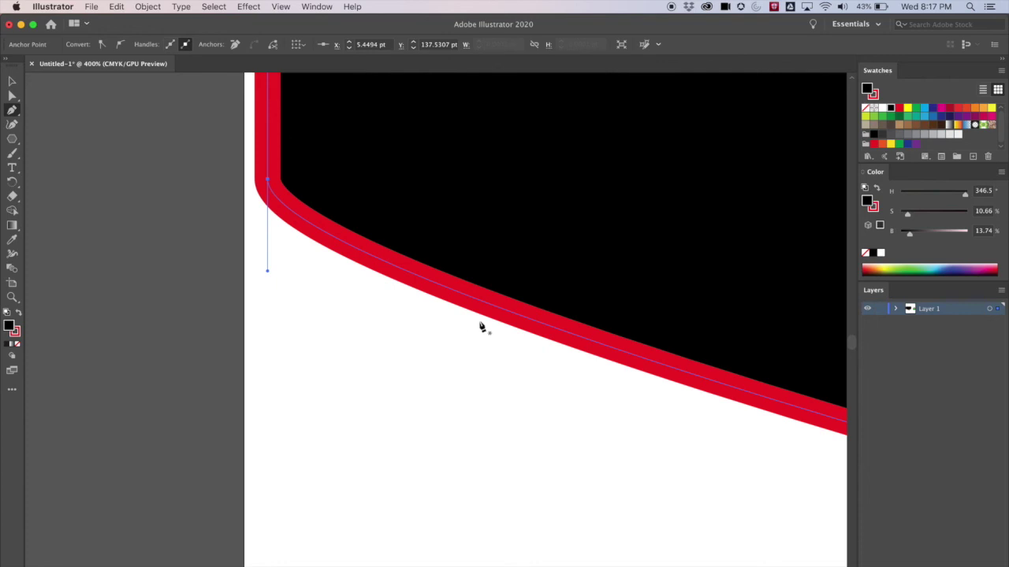
key(super+minus)
key(super+minus)
key(super+minus)
key(super+minus)
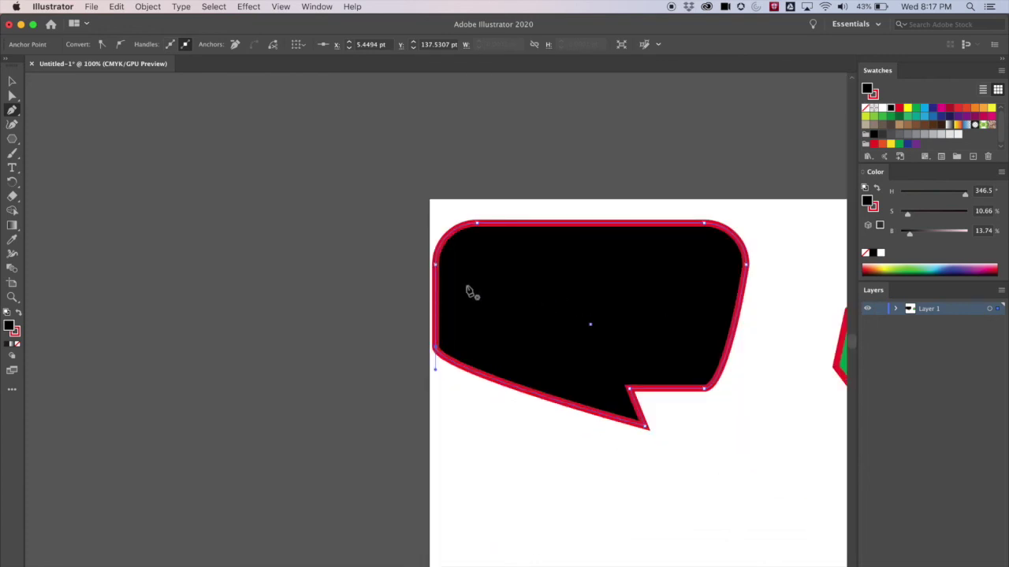
Move the whole black shape with the Selection tool to about X 204 pt, Y 153 pt.
scroll(687, 247, right, 6)
drag(563, 223, 498, 181)
click(11, 82)
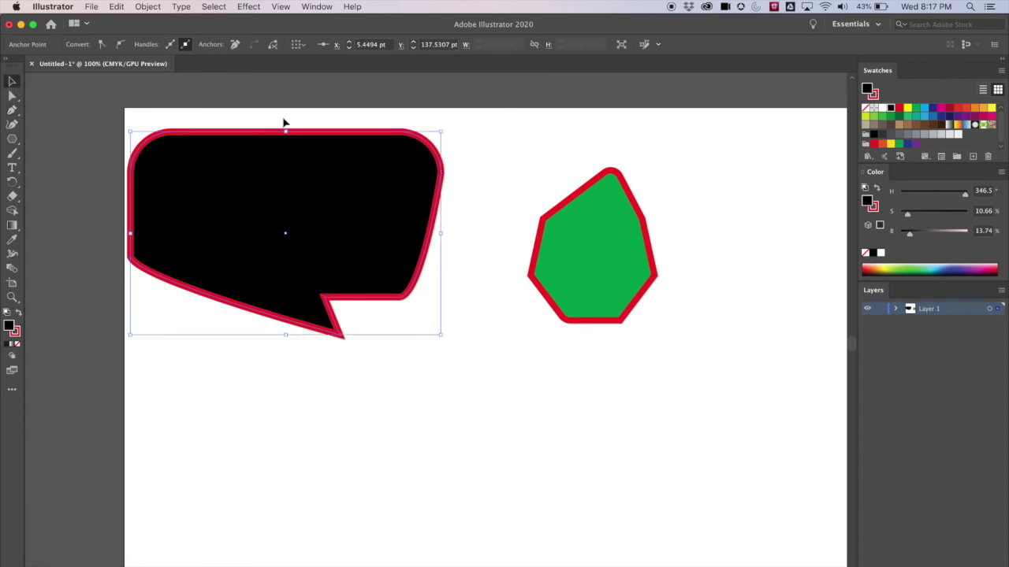
drag(255, 134, 312, 173)
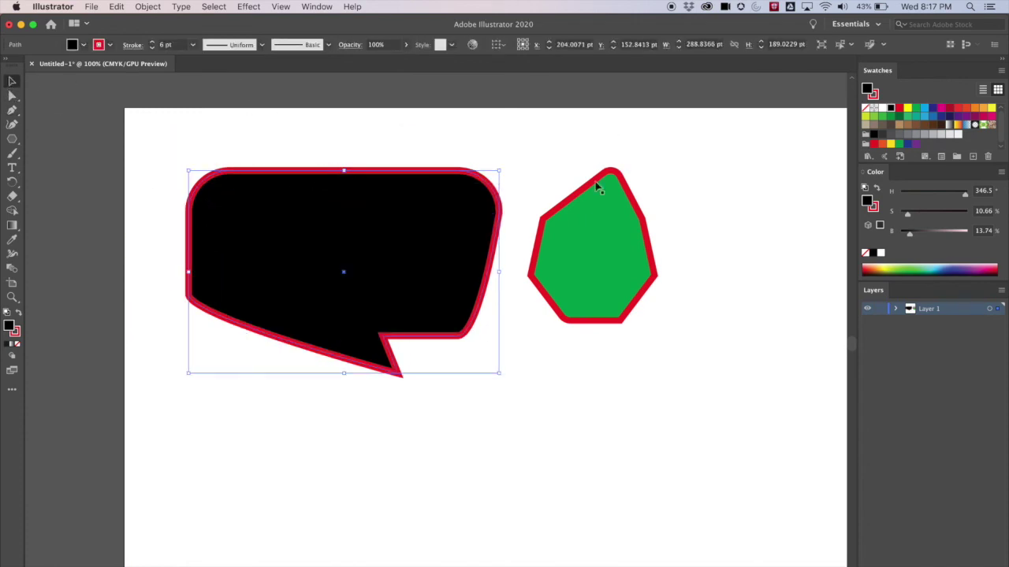
Narrow the black shape to about 203 pt wide from its right side and stretch it taller from its bottom edge.
mouse_move(501, 169)
mouse_down()
mouse_move(392, 234)
mouse_move(578, 139)
mouse_move(501, 170)
mouse_up()
drag(501, 274, 402, 278)
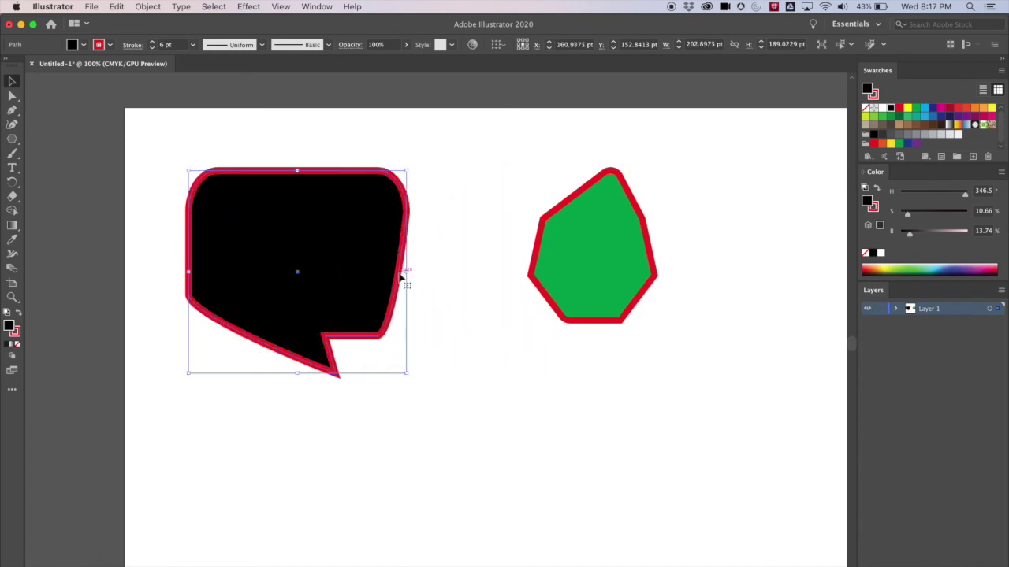
drag(296, 376, 304, 451)
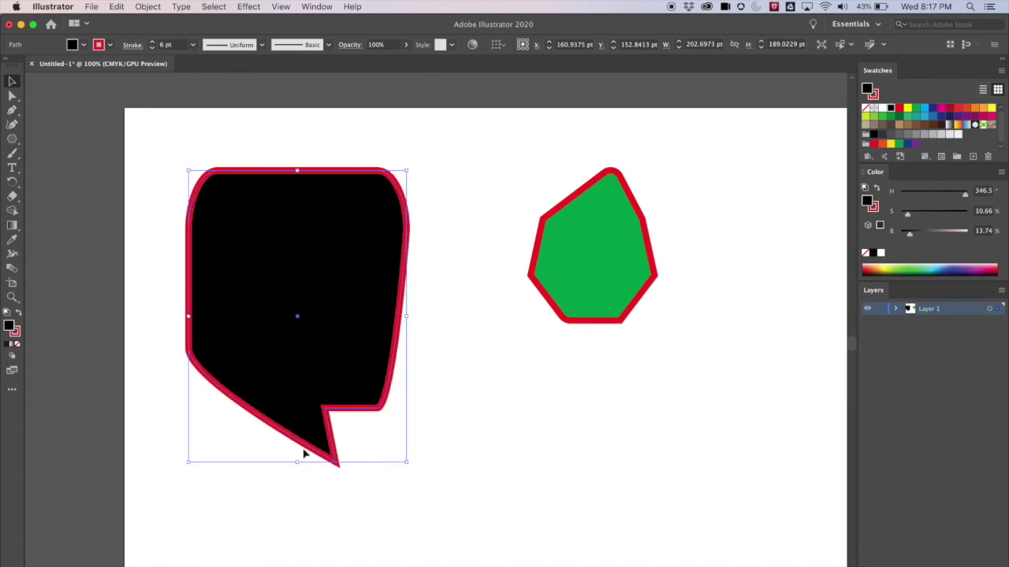
Move the black shape's top-left anchor to about X 99 pt, Y 21 pt and pull the top-right corner curve outward into a rounded horn.
click(12, 96)
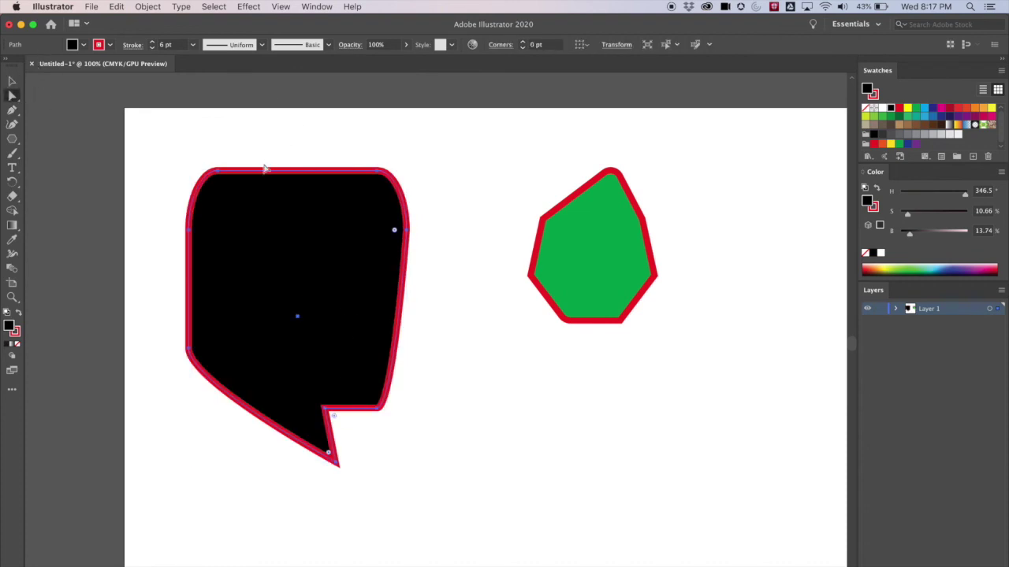
click(220, 171)
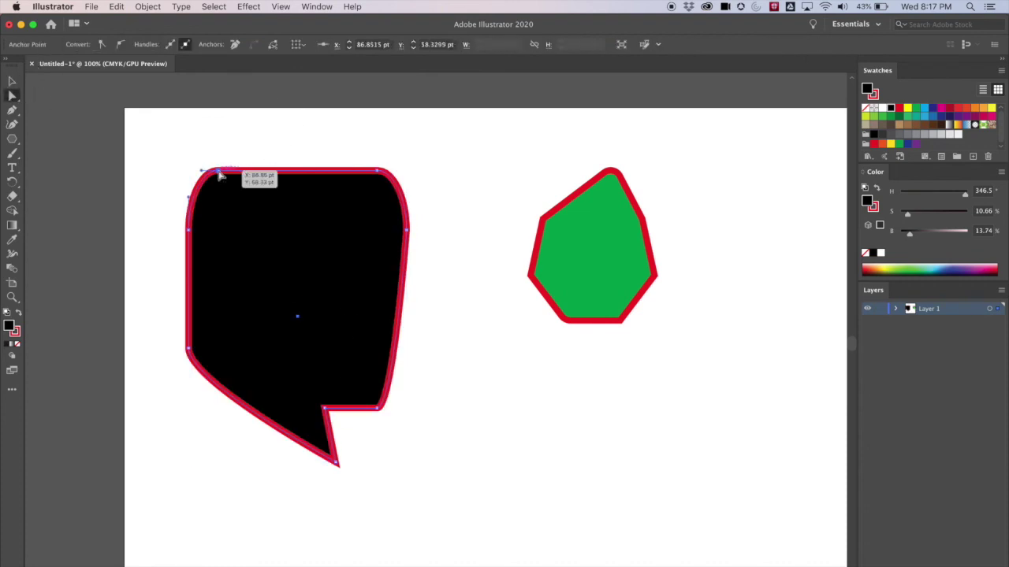
drag(220, 170, 230, 134)
click(399, 191)
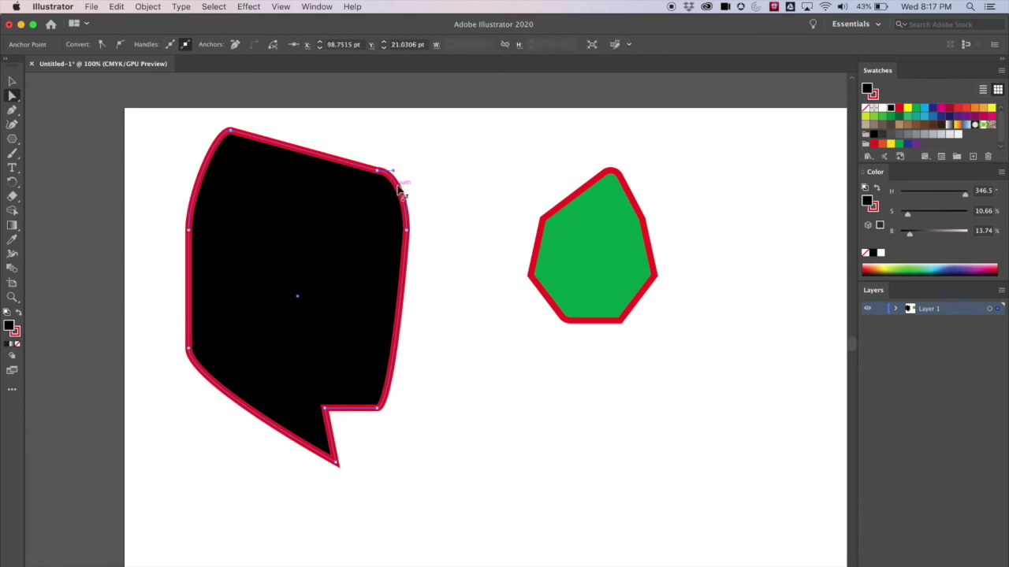
drag(398, 191, 474, 160)
Try to add an anchor point on the unselected green polygon's upper-left edge with the Pen tool.
key(p)
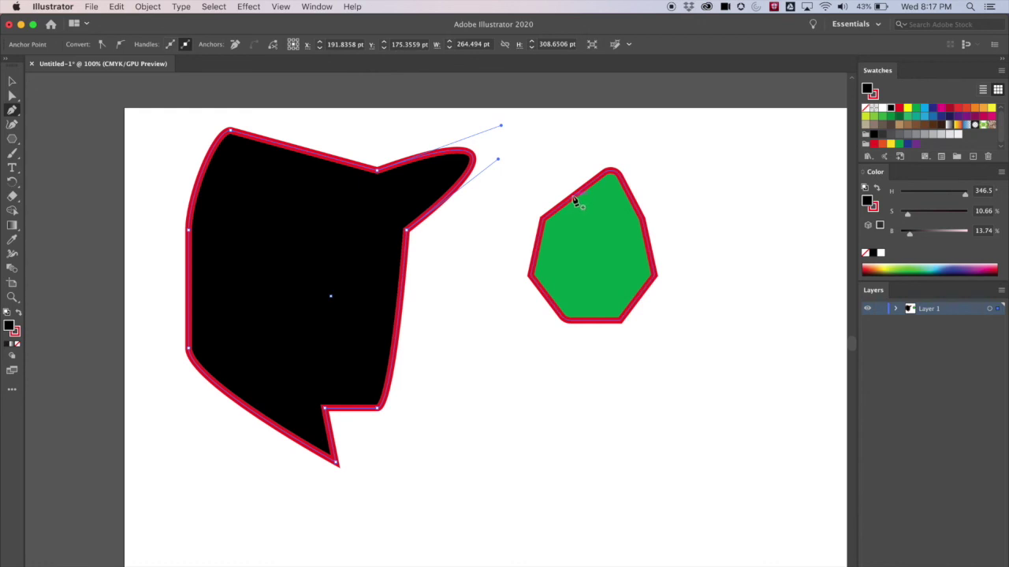
key(super+equal)
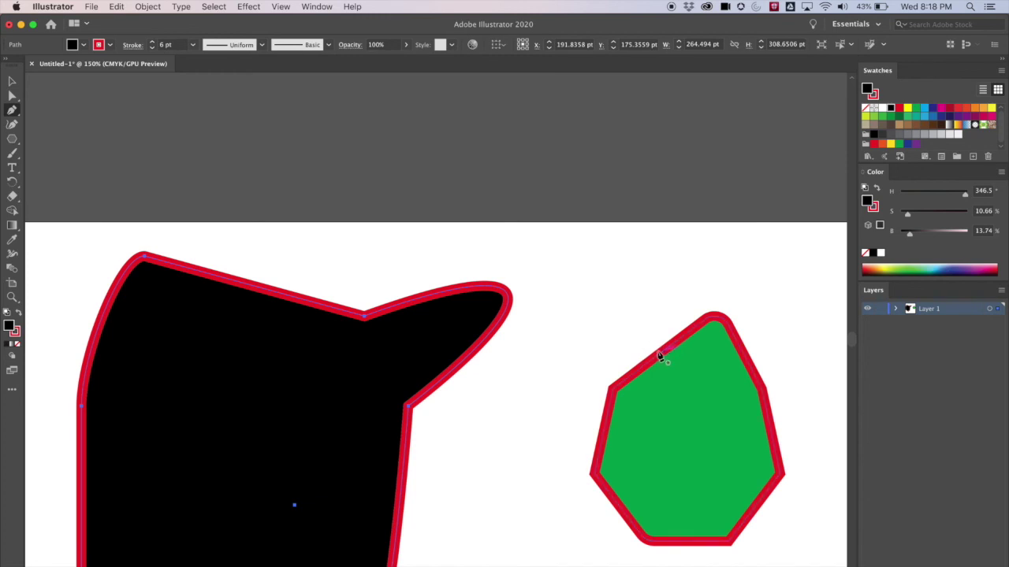
key(super+shift+a)
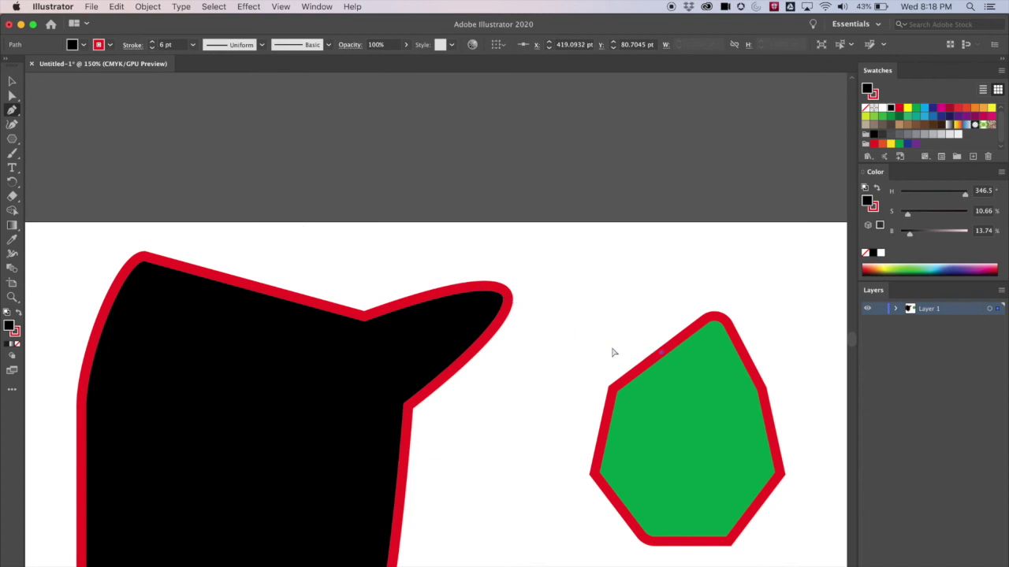
key(super+z)
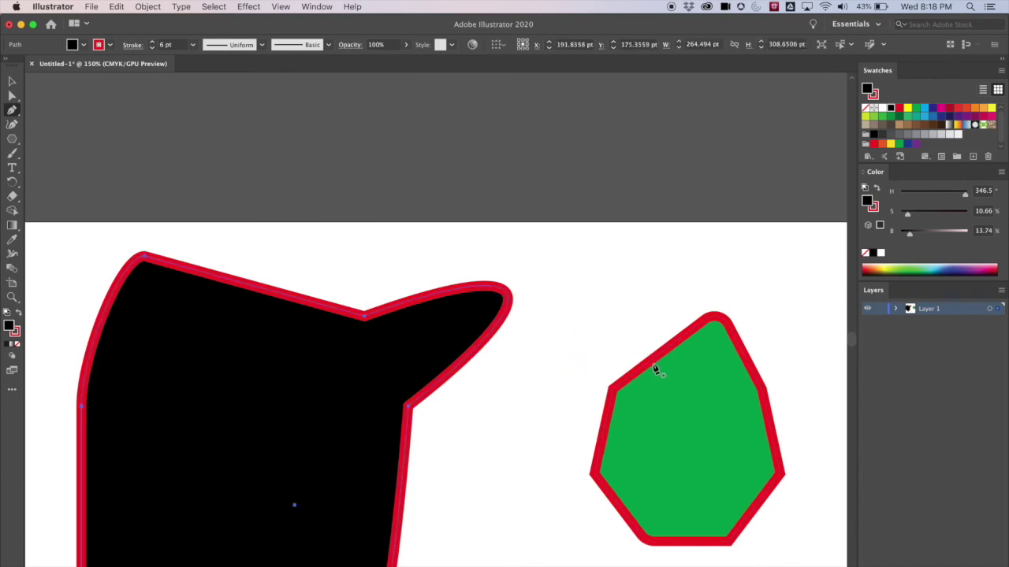
Deselect the black shape and select the green polygon with the Selection tool.
click(12, 81)
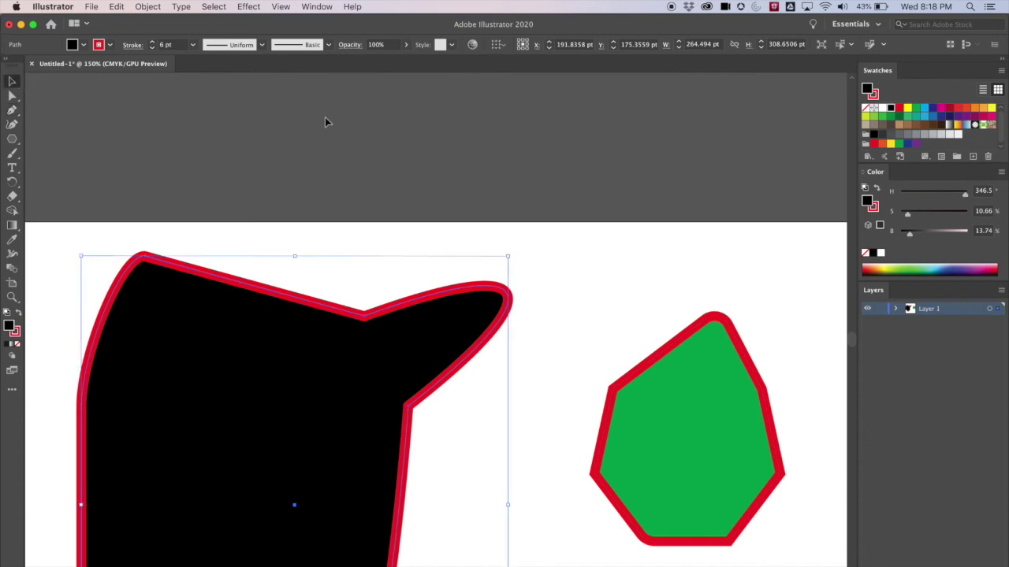
click(374, 301)
click(294, 299)
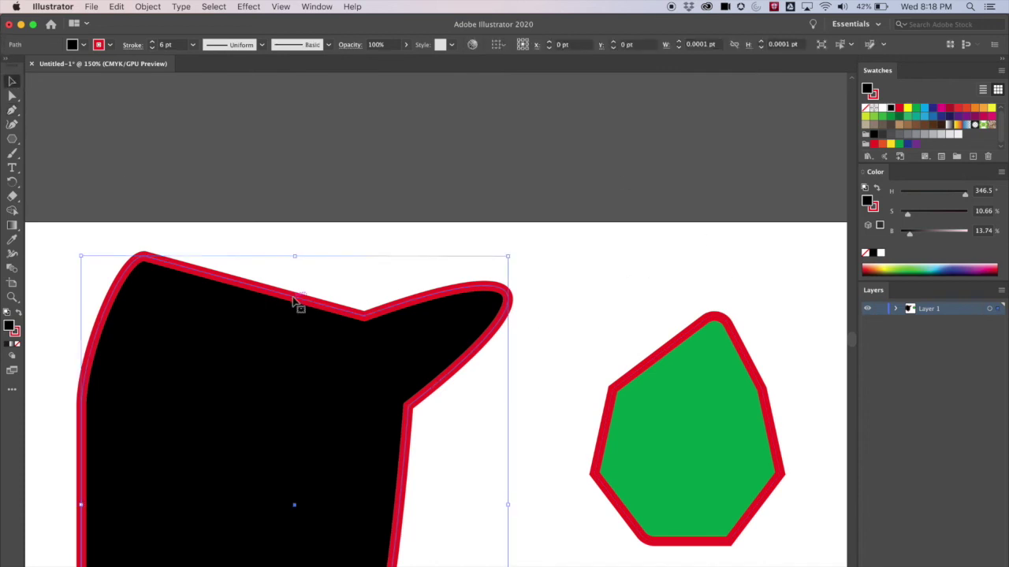
click(597, 339)
scroll(682, 404, right, 2)
click(692, 447)
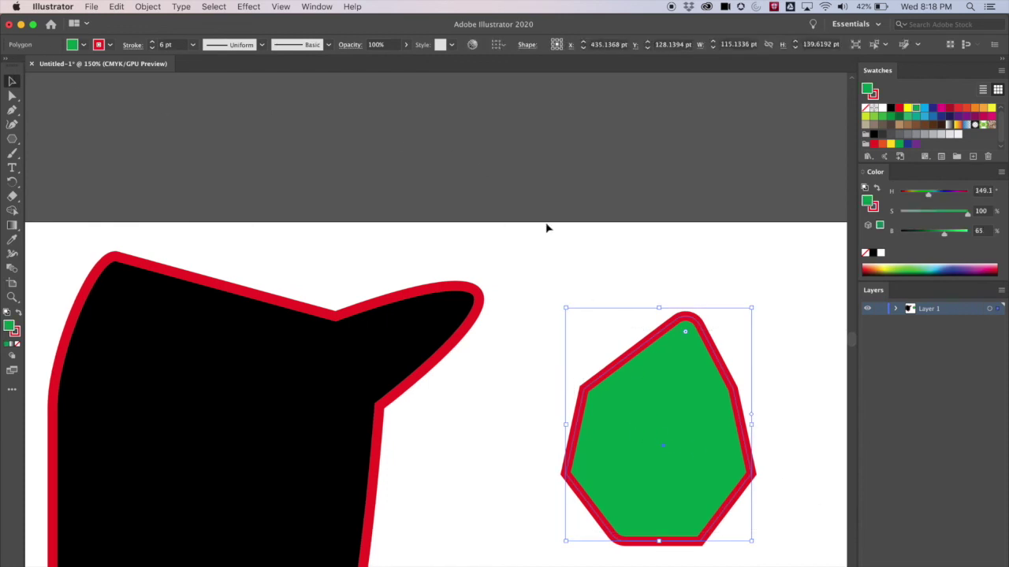
Deselect the green polygon and reselect it with a marquee selection across it.
click(549, 261)
key(super+minus)
key(b)
drag(554, 301, 537, 243)
click(12, 82)
drag(507, 234, 635, 394)
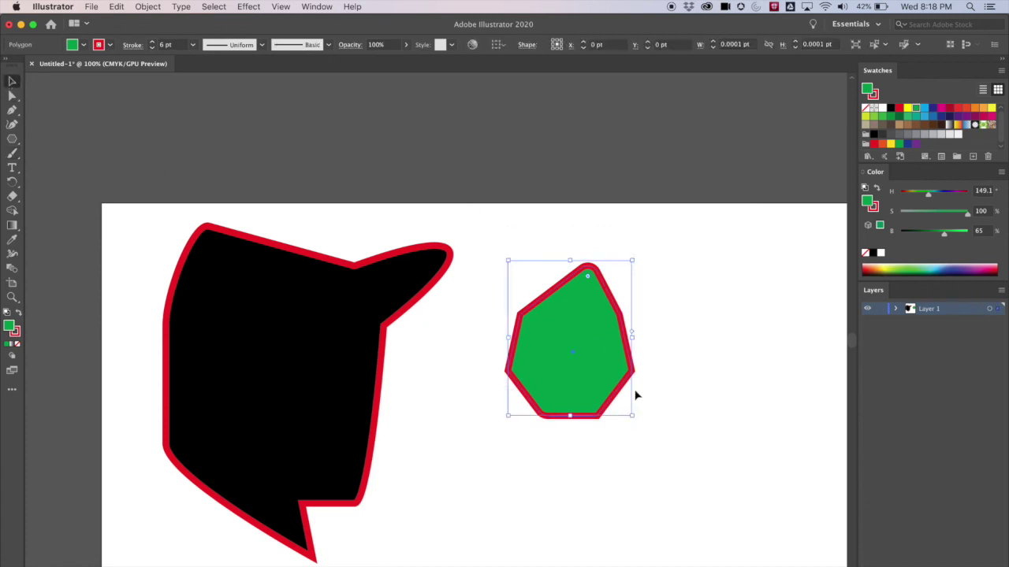
drag(497, 251, 536, 300)
drag(592, 371, 655, 404)
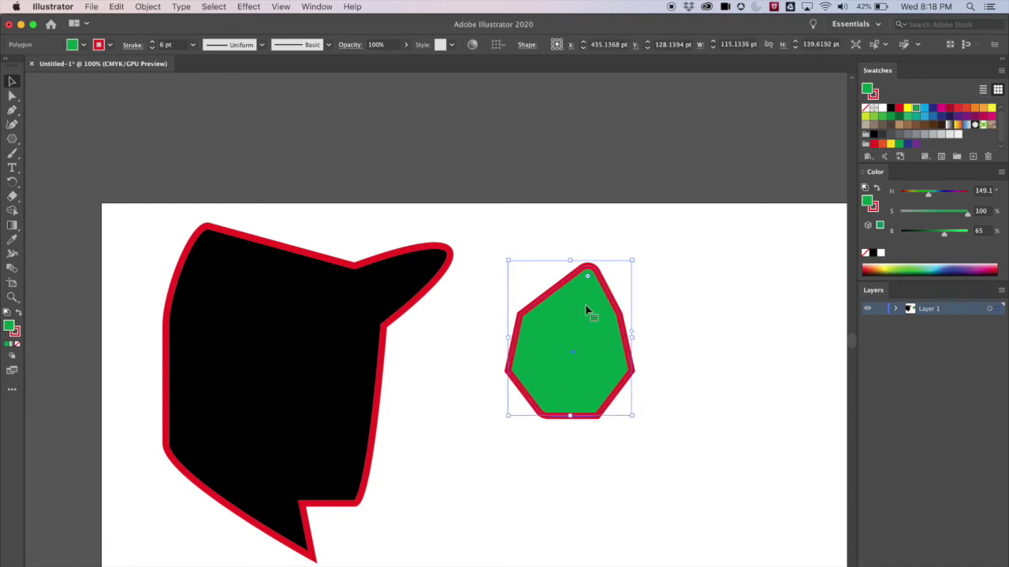
Add an anchor point on the green polygon's upper-left edge with the Pen tool and move it to about X 385 pt, Y 27 pt.
click(12, 109)
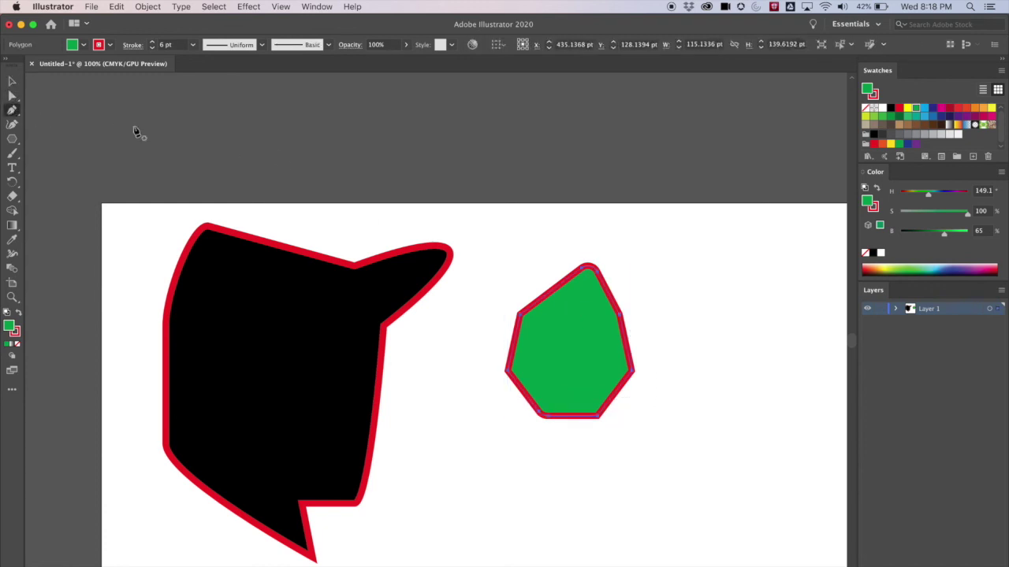
click(551, 296)
key(a)
drag(551, 293, 517, 237)
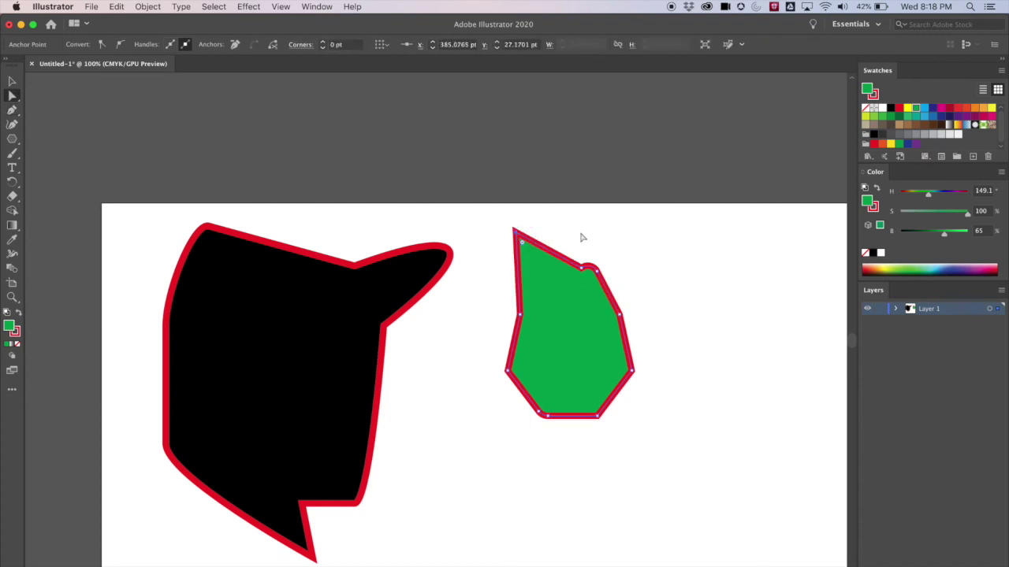
Move the green polygon down and to the right on the artboard, and the black shape to about X 314 pt, Y 247 pt.
drag(629, 249, 599, 127)
click(83, 124)
click(12, 80)
drag(71, 95, 256, 285)
click(509, 192)
drag(509, 191, 698, 283)
drag(264, 192, 398, 270)
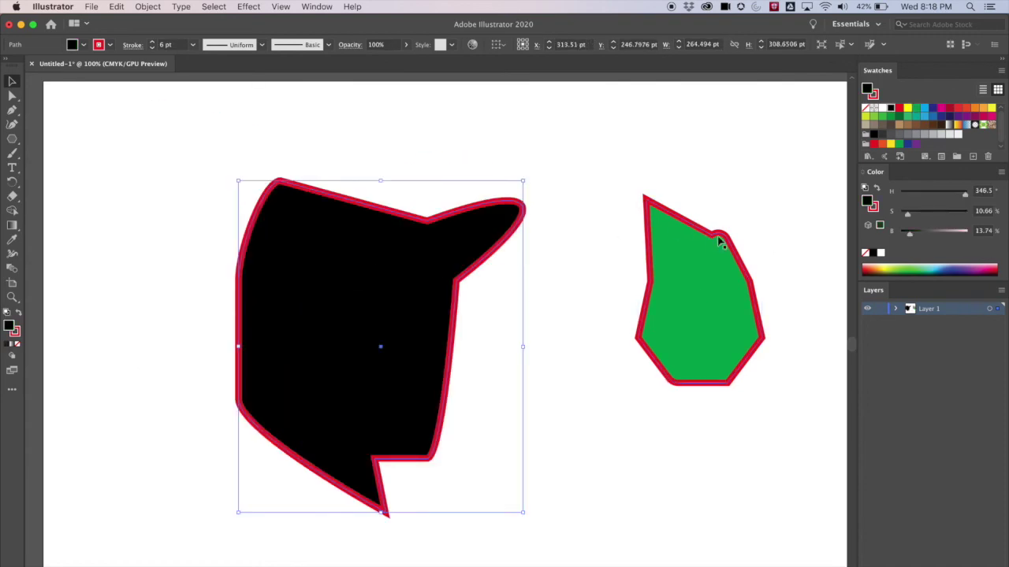
key(super+equal)
drag(669, 194, 472, 170)
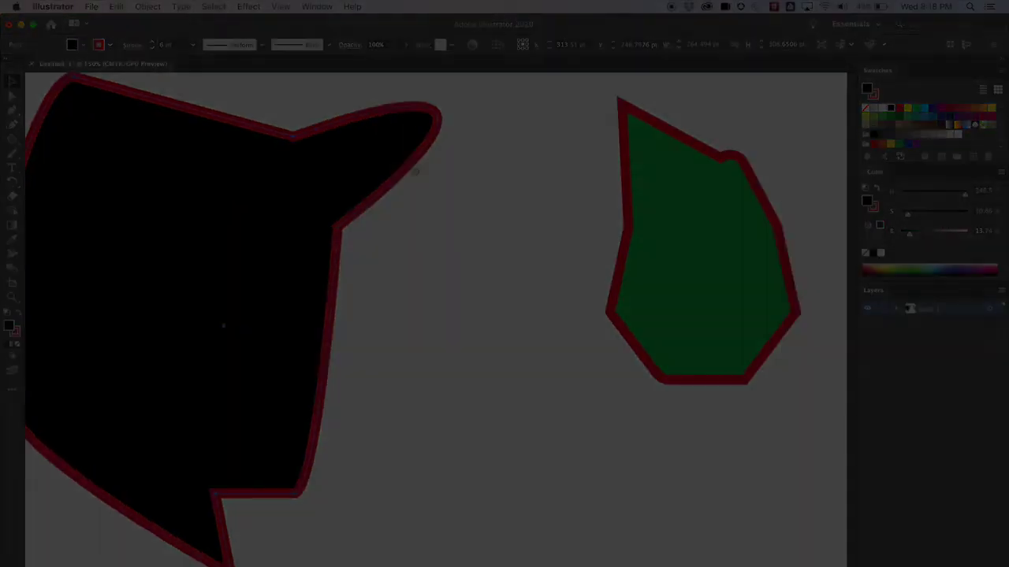